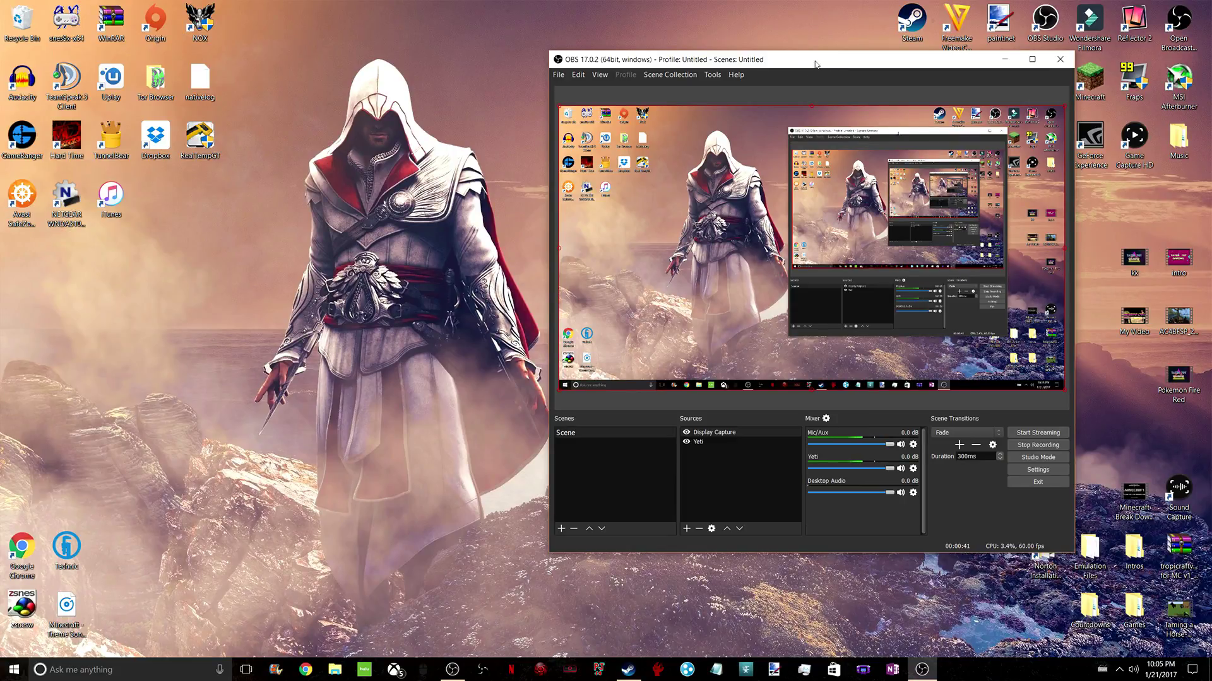
# - Start adding a new scene from the Scenes list, then cancel it
pyautogui.moveTo(828, 63); pyautogui.dragTo(796, 55)
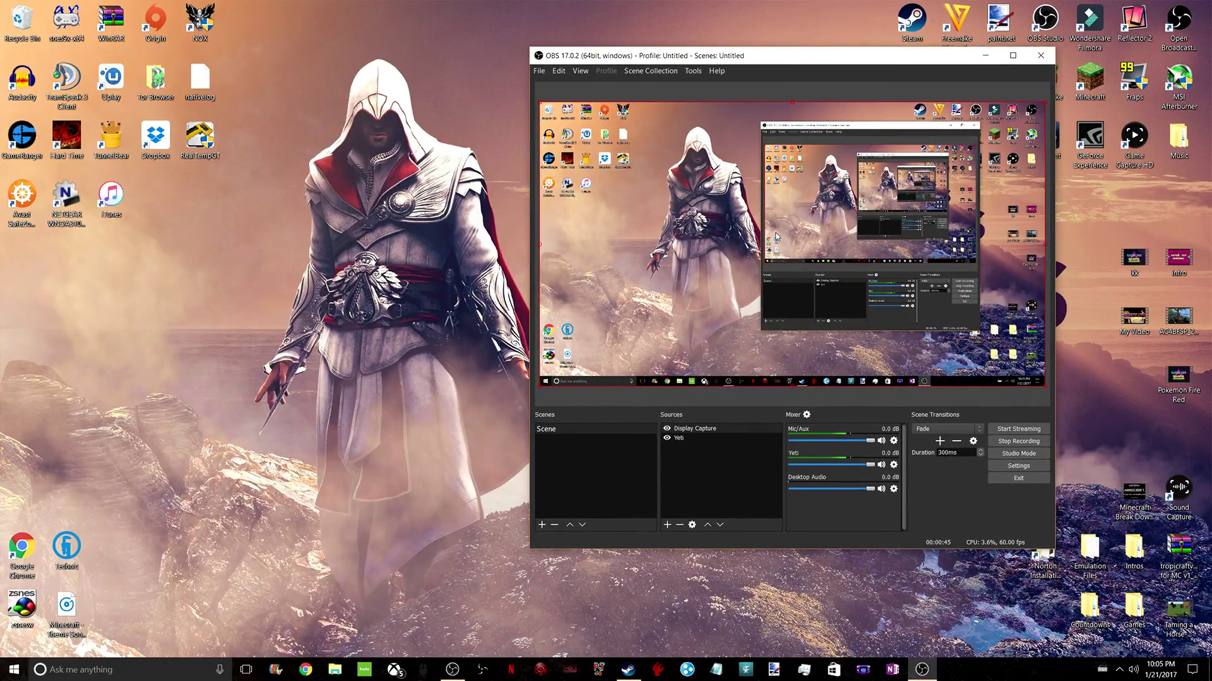
pyautogui.click(566, 430)
pyautogui.rightClick(578, 440)
pyautogui.click(594, 448)
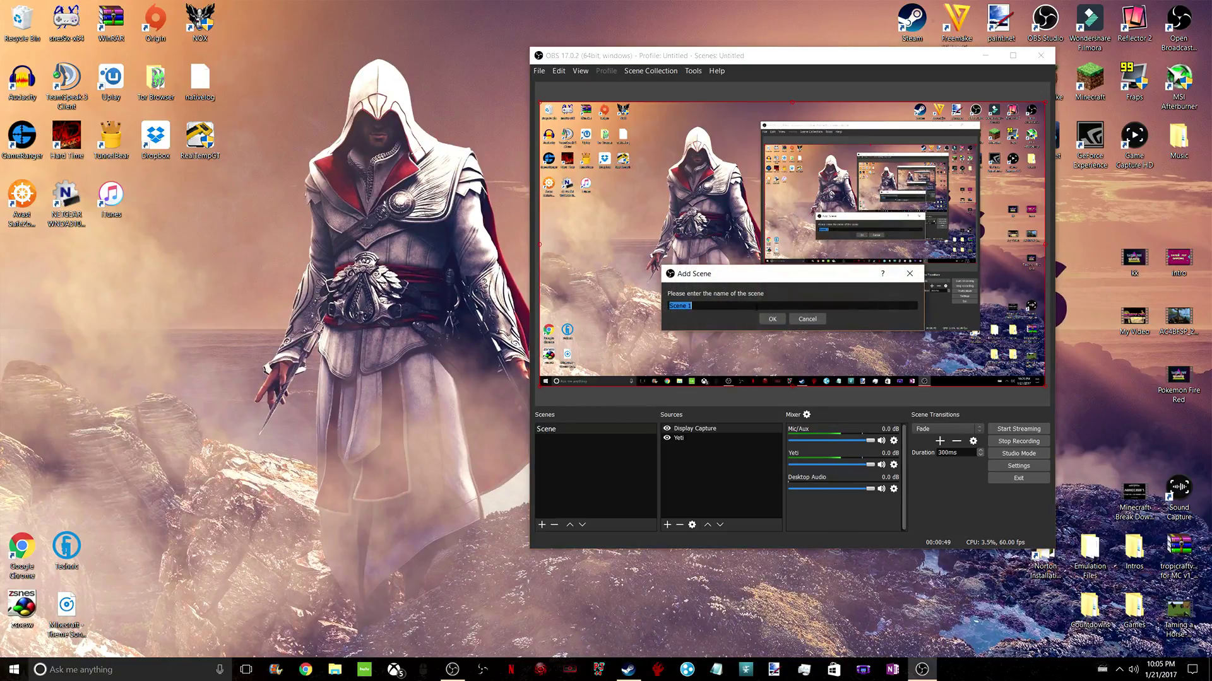
pyautogui.moveTo(878, 280); pyautogui.dragTo(717, 285)
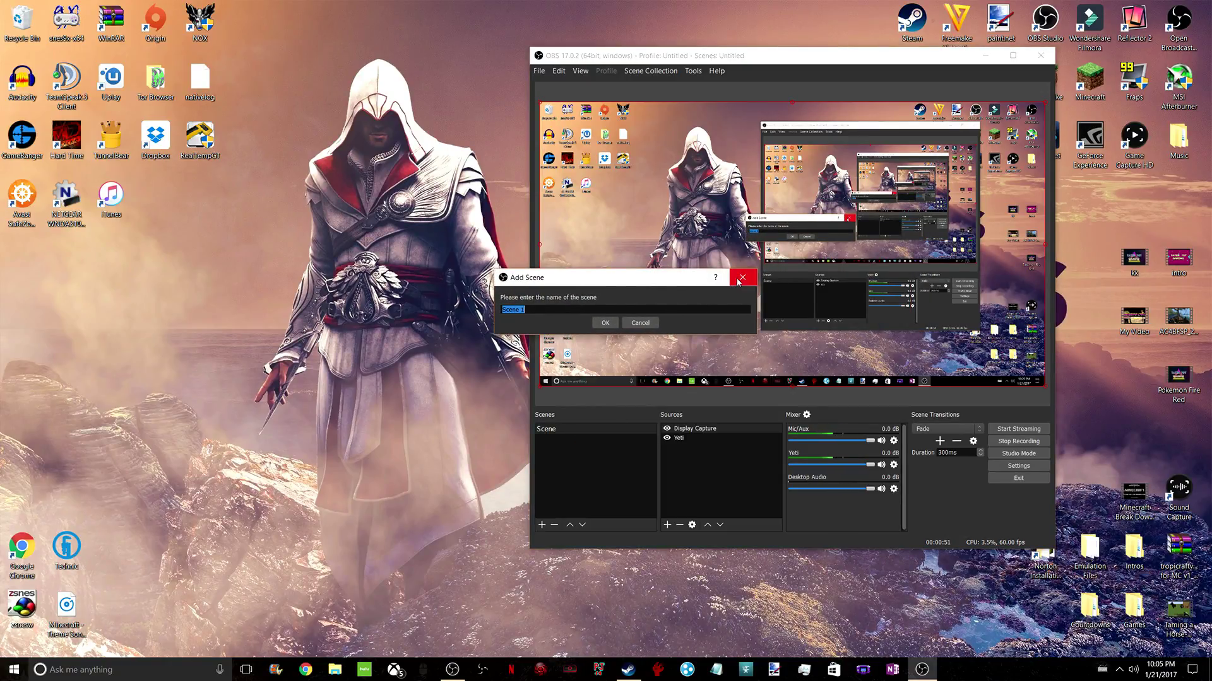
pyautogui.click(742, 278)
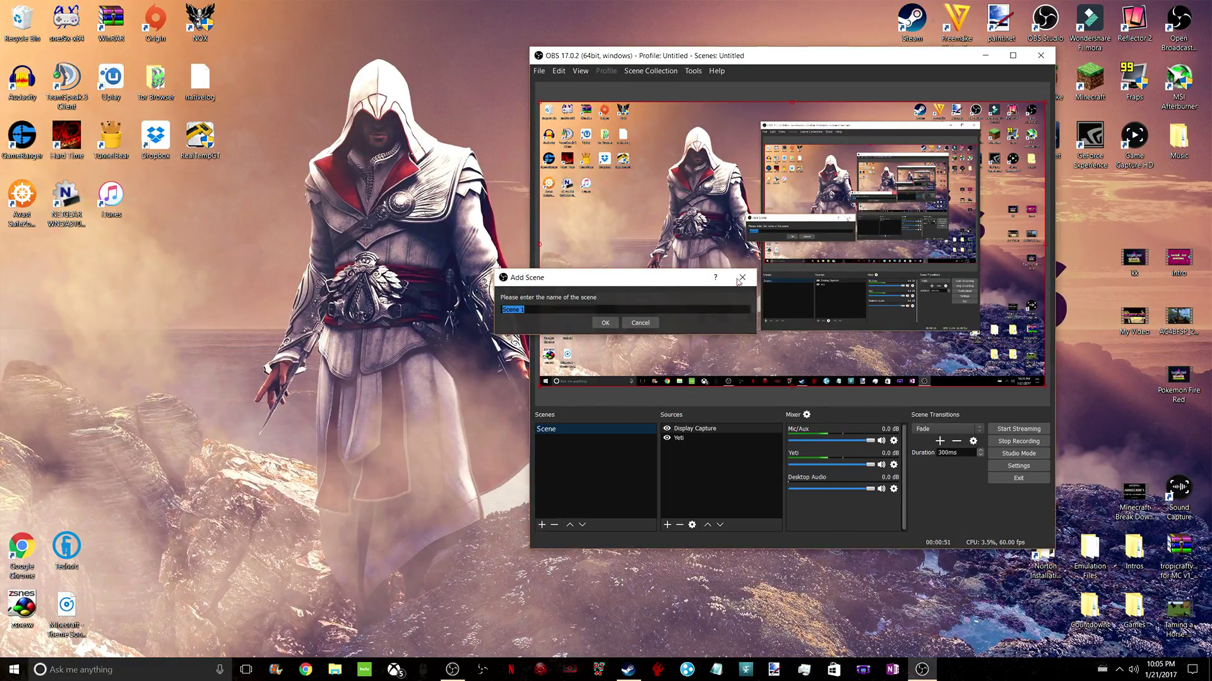
# - Create a new Audio Input Capture source
pyautogui.click(702, 437)
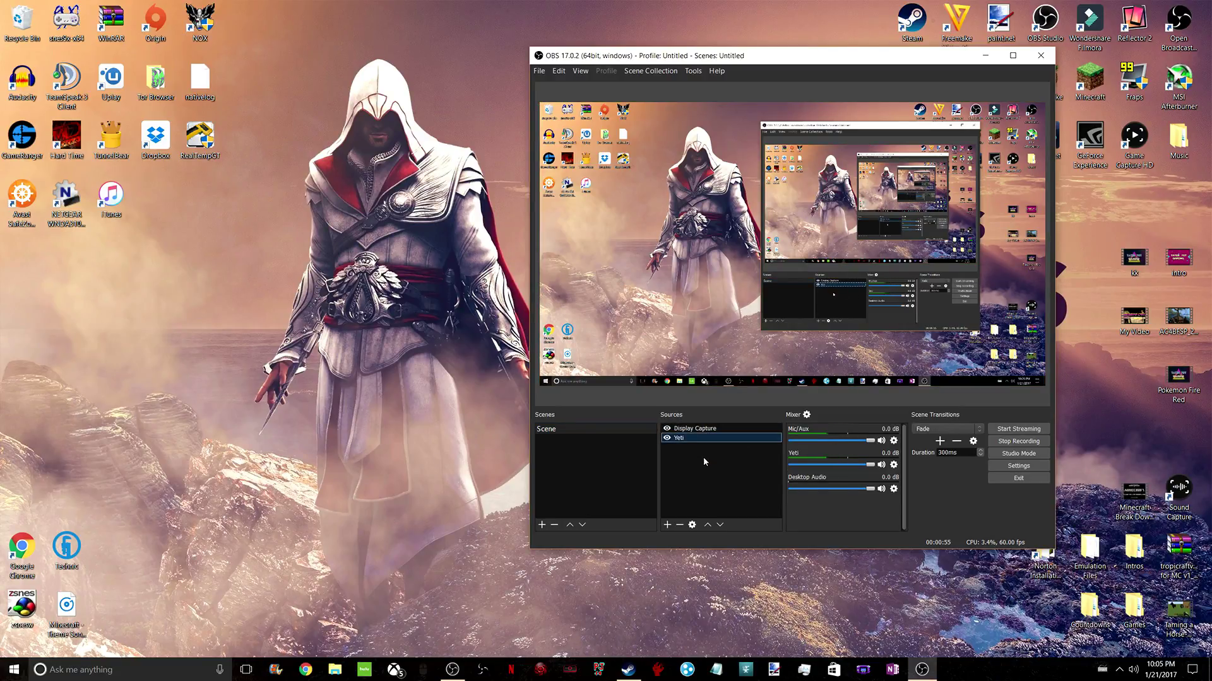
pyautogui.click(705, 462)
pyautogui.rightClick(705, 463)
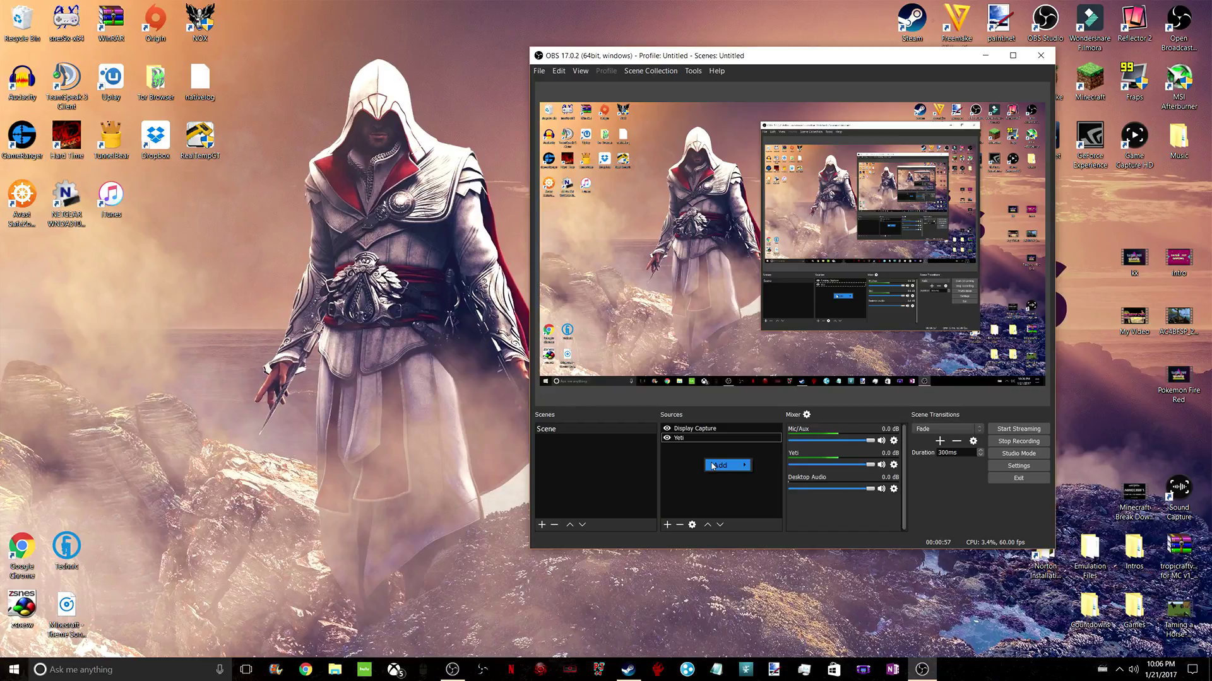
pyautogui.moveTo(713, 467)
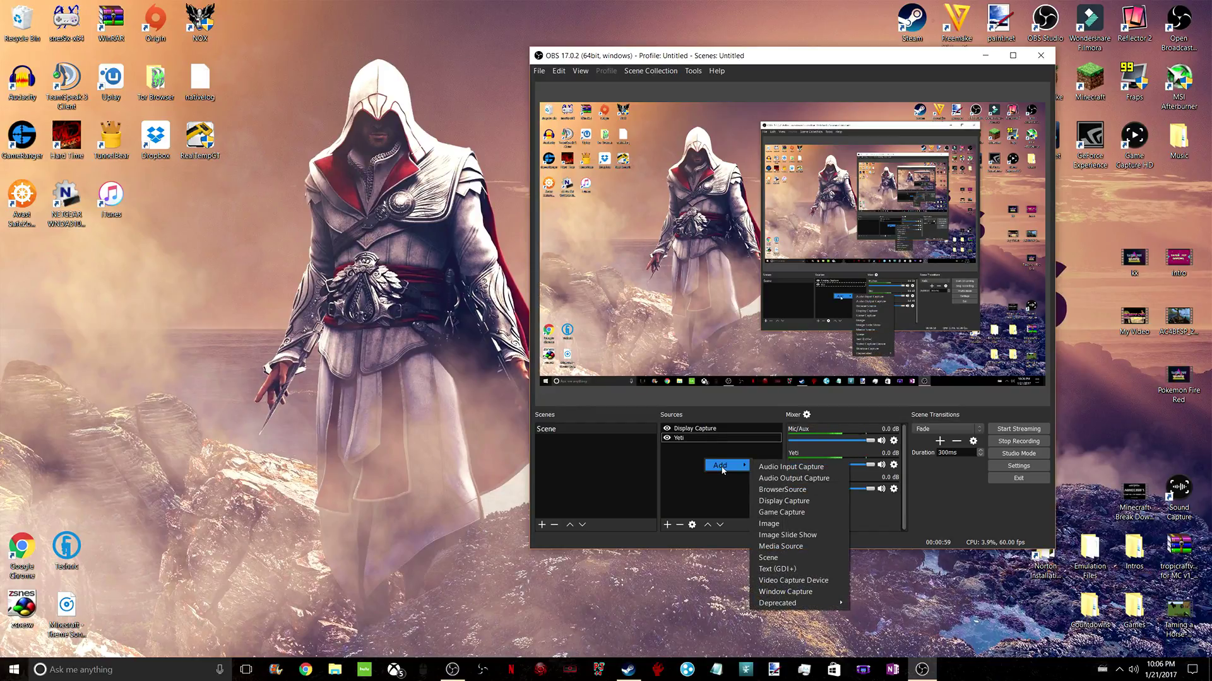
pyautogui.click(771, 468)
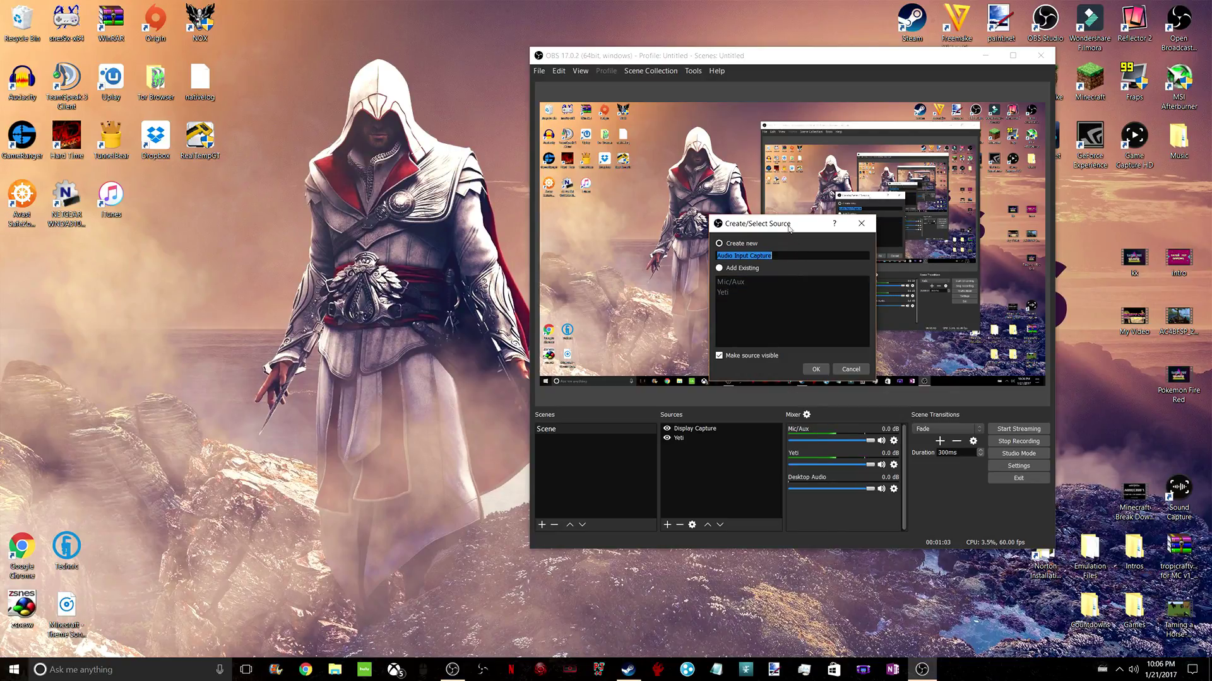
pyautogui.click(816, 369)
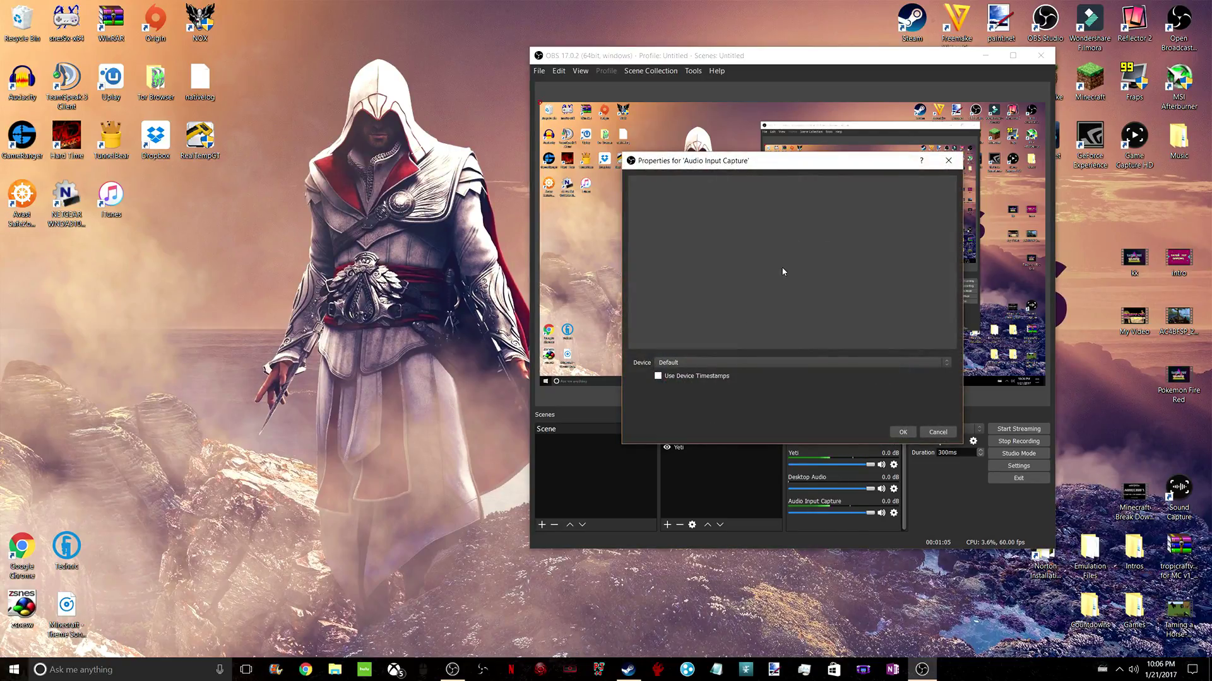
# - Keep the Default device in the Audio Input Capture properties and close them
pyautogui.moveTo(795, 160); pyautogui.dragTo(407, 147)
pyautogui.click(354, 348)
pyautogui.click(353, 352)
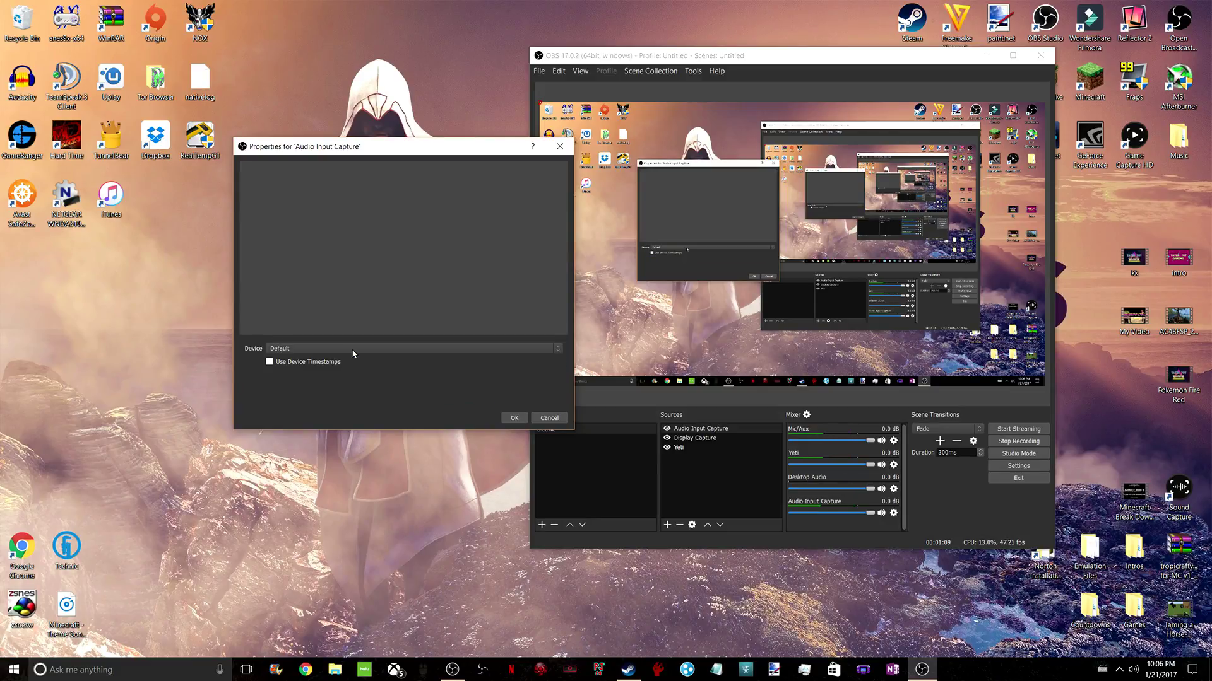
pyautogui.click(549, 417)
# - Remove the Audio Input Capture source and dismiss the add-source menu without adding anything
pyautogui.rightClick(674, 431)
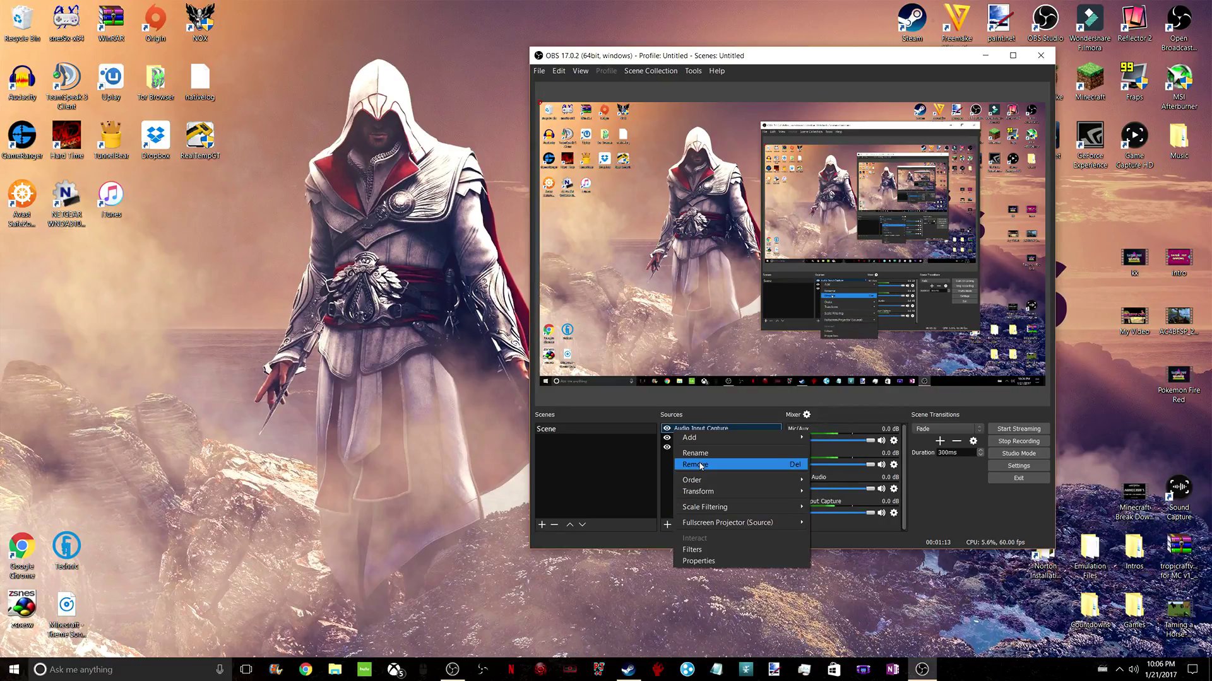
pyautogui.click(696, 464)
pyautogui.click(857, 320)
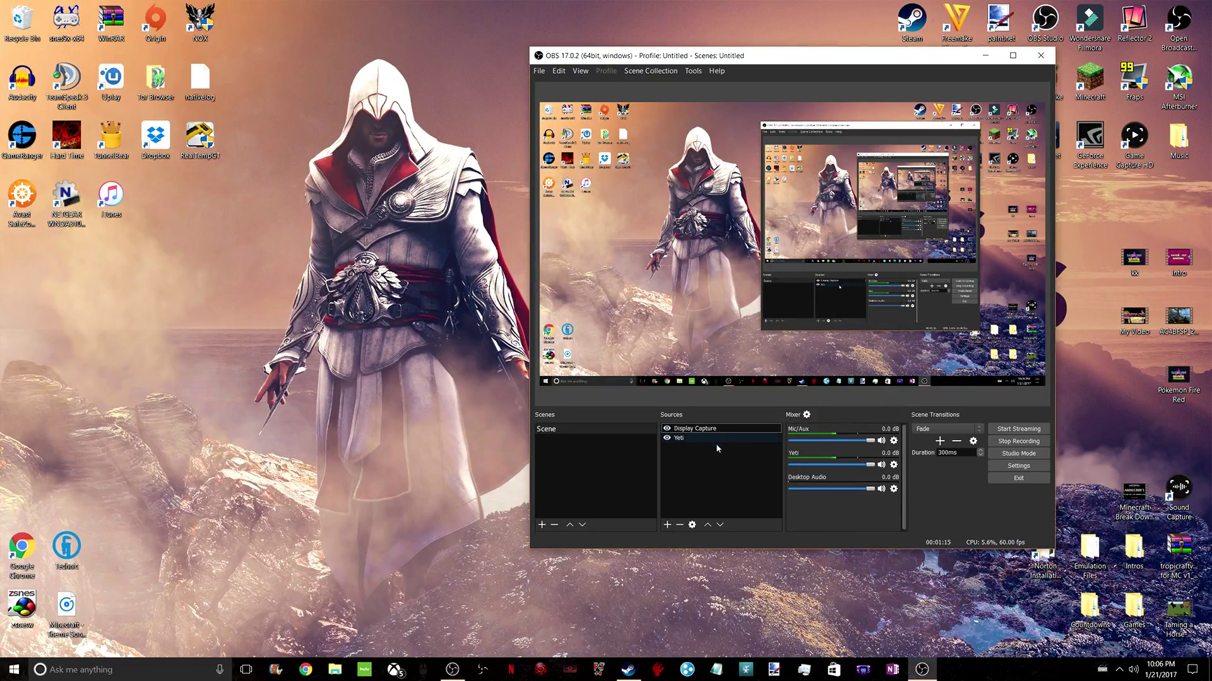
pyautogui.rightClick(707, 470)
pyautogui.moveTo(725, 477)
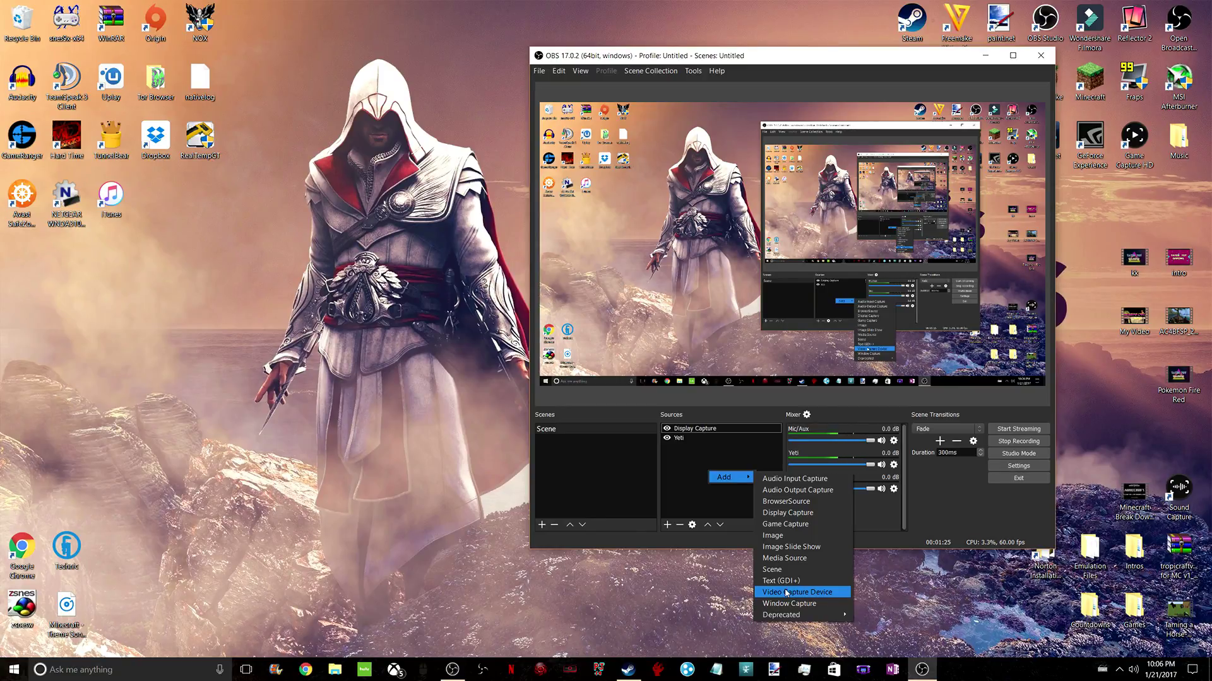
pyautogui.click(661, 490)
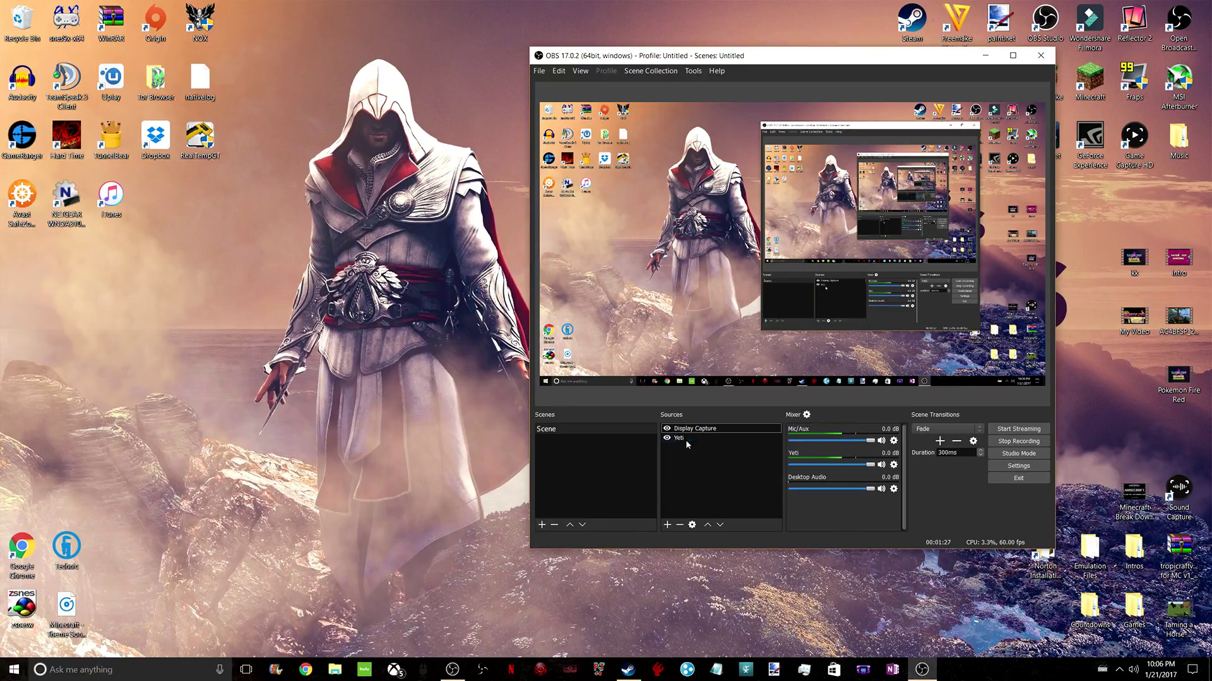
# - Review and accept the Display Capture properties, then review the Advanced Audio Properties
pyautogui.click(691, 525)
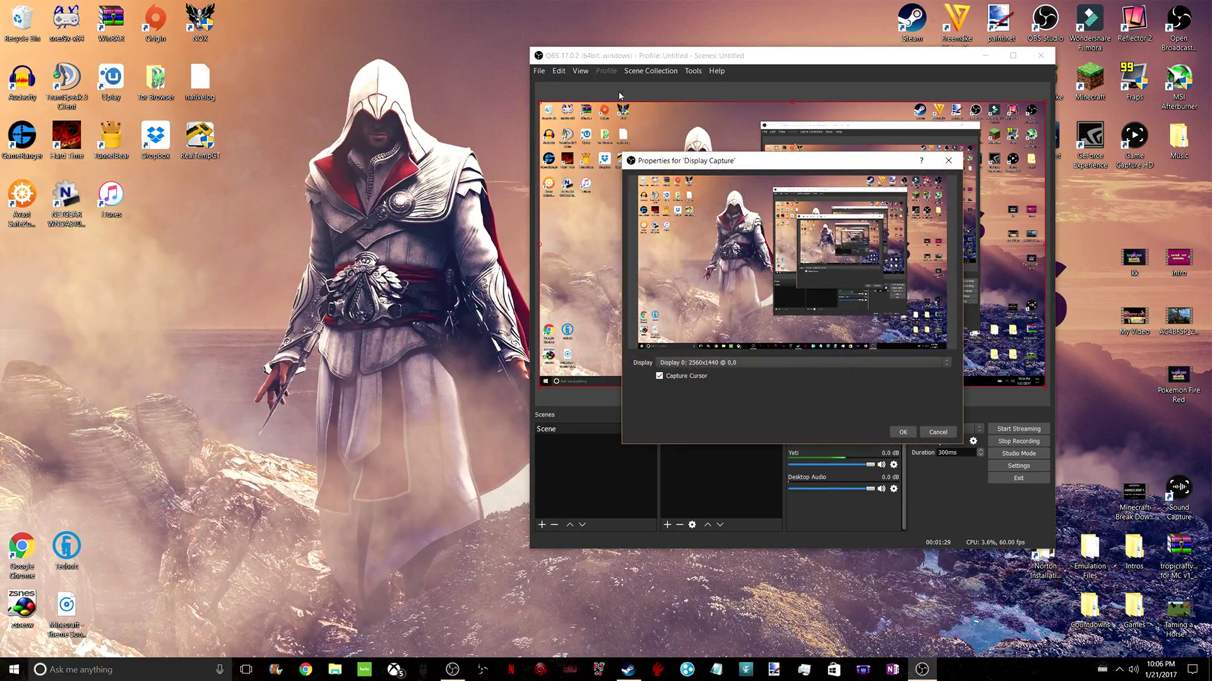
pyautogui.moveTo(726, 165); pyautogui.dragTo(247, 144)
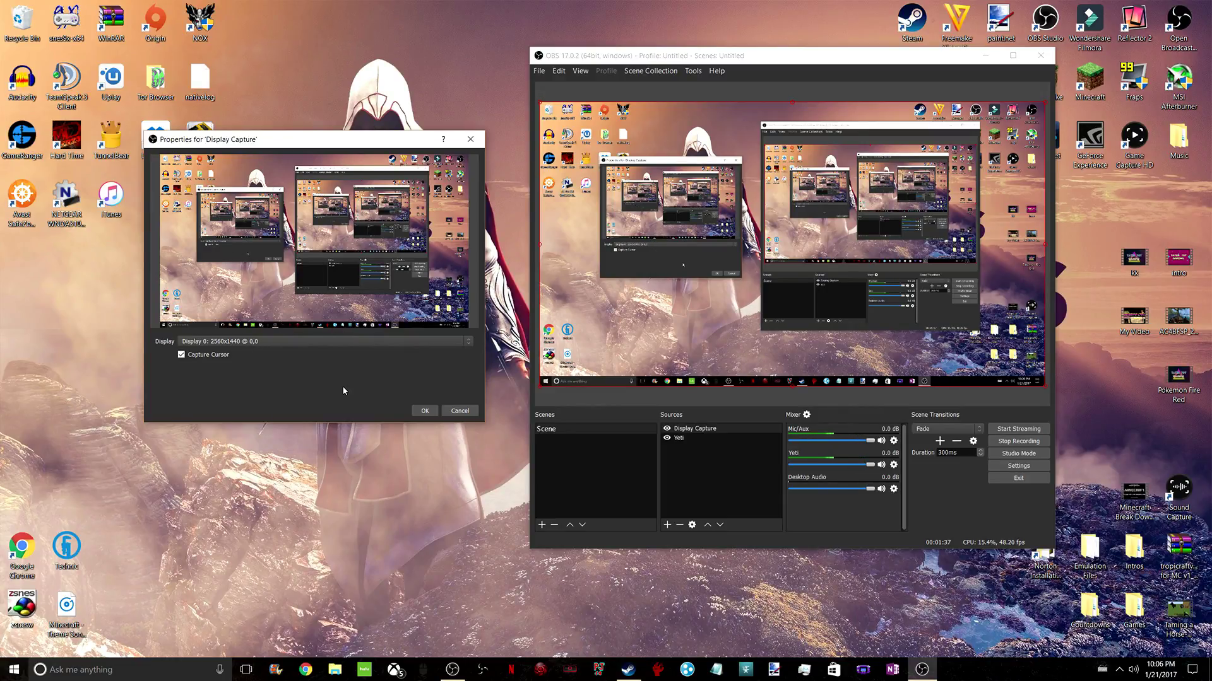
pyautogui.click(425, 411)
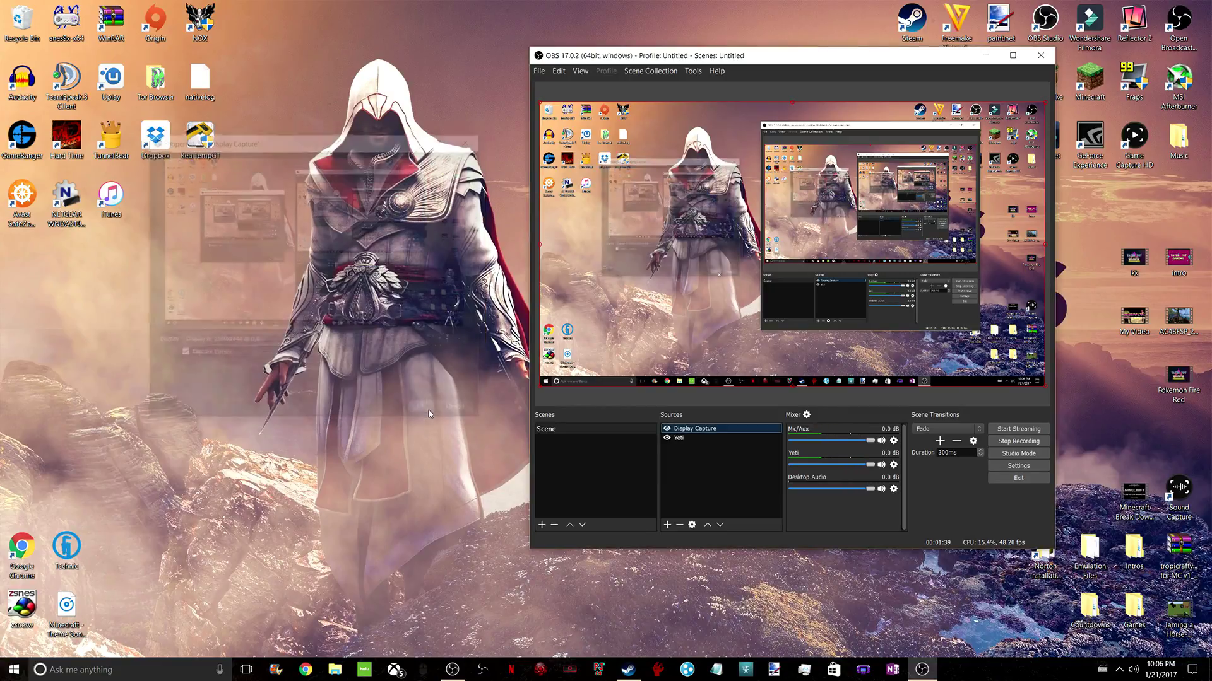
pyautogui.click(806, 415)
pyautogui.moveTo(768, 219); pyautogui.dragTo(533, 207)
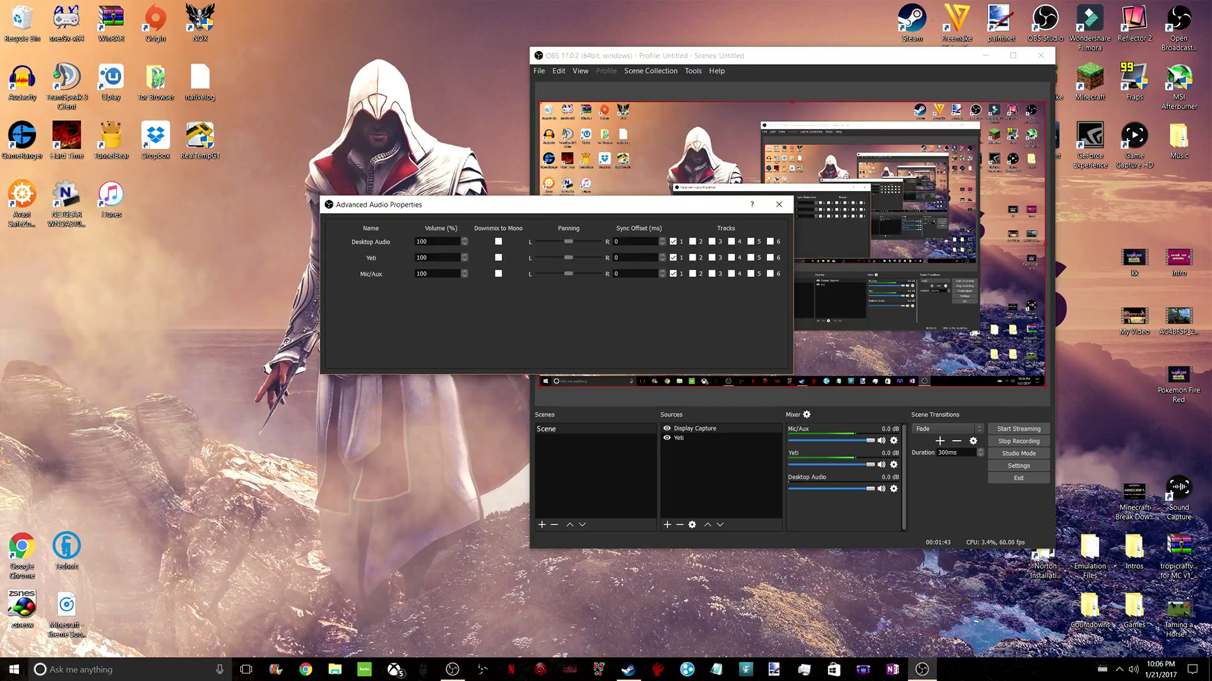
pyautogui.moveTo(646, 209); pyautogui.dragTo(410, 238)
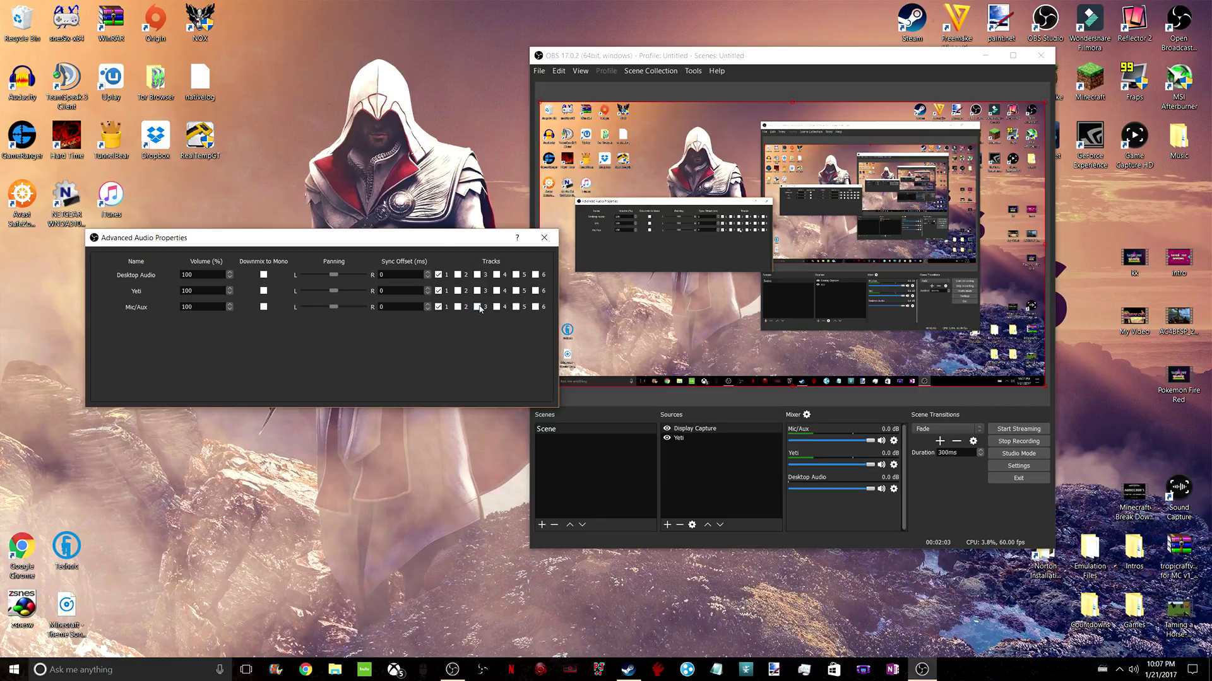
pyautogui.click(543, 238)
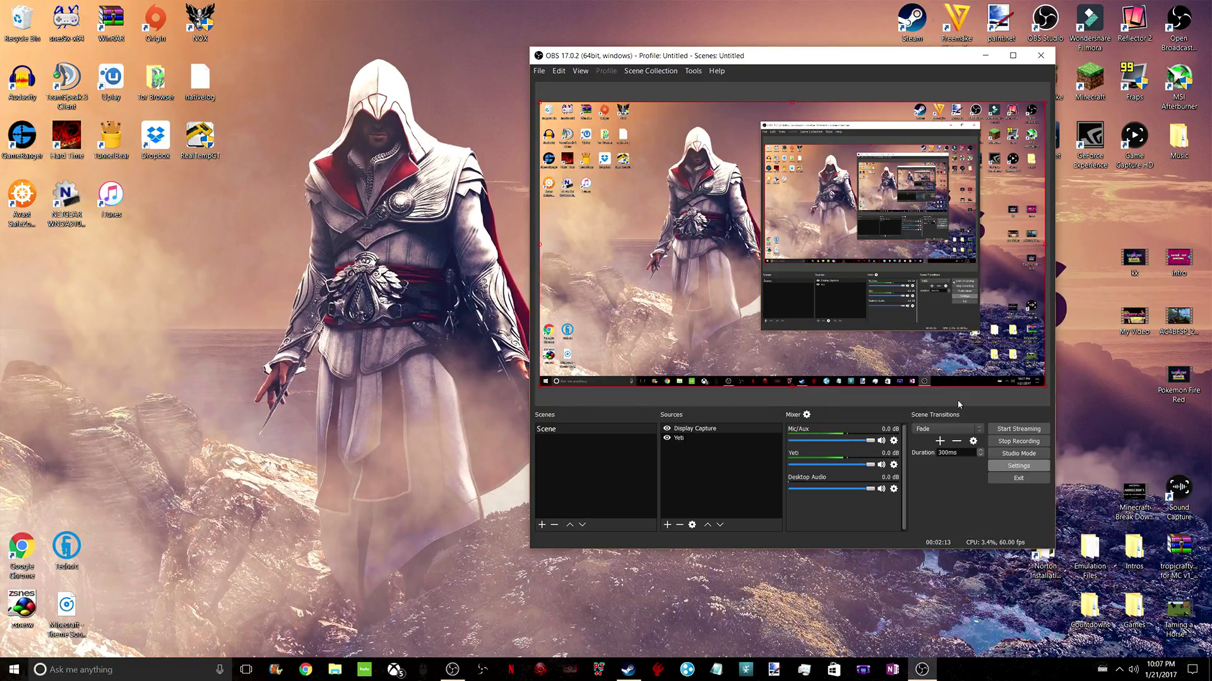
# - Open OBS Settings on the General page and keep the Dark theme
pyautogui.click(1018, 466)
pyautogui.moveTo(775, 129); pyautogui.dragTo(255, 98)
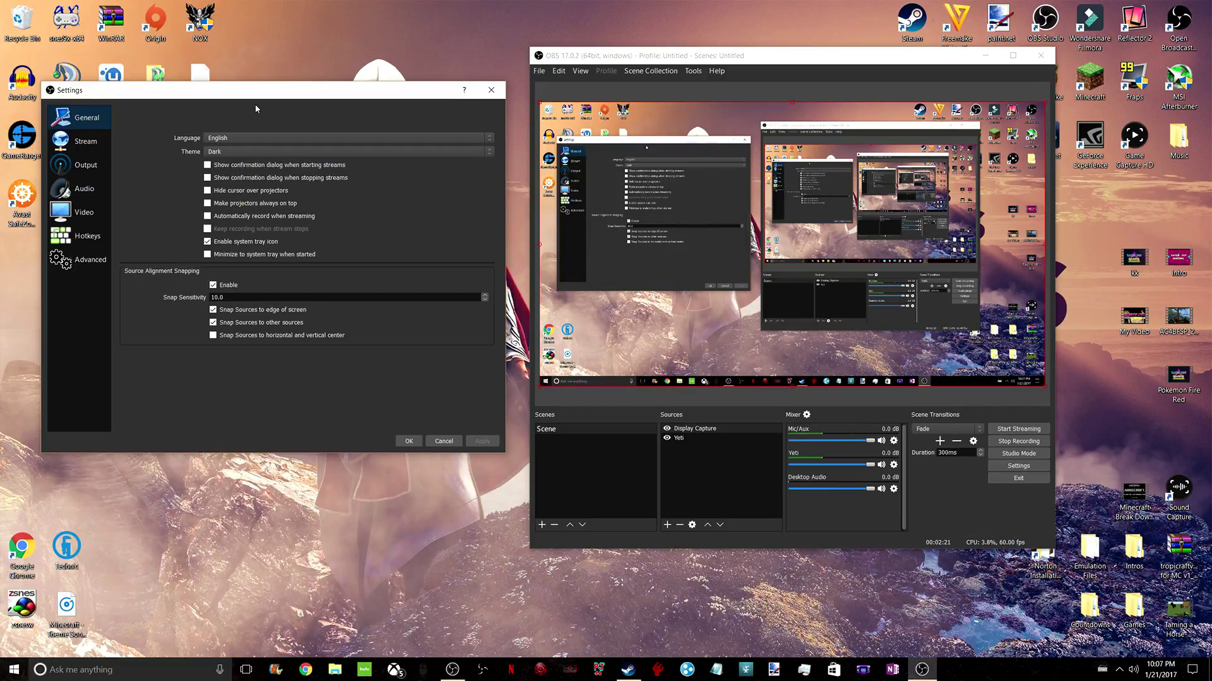
pyautogui.click(288, 151)
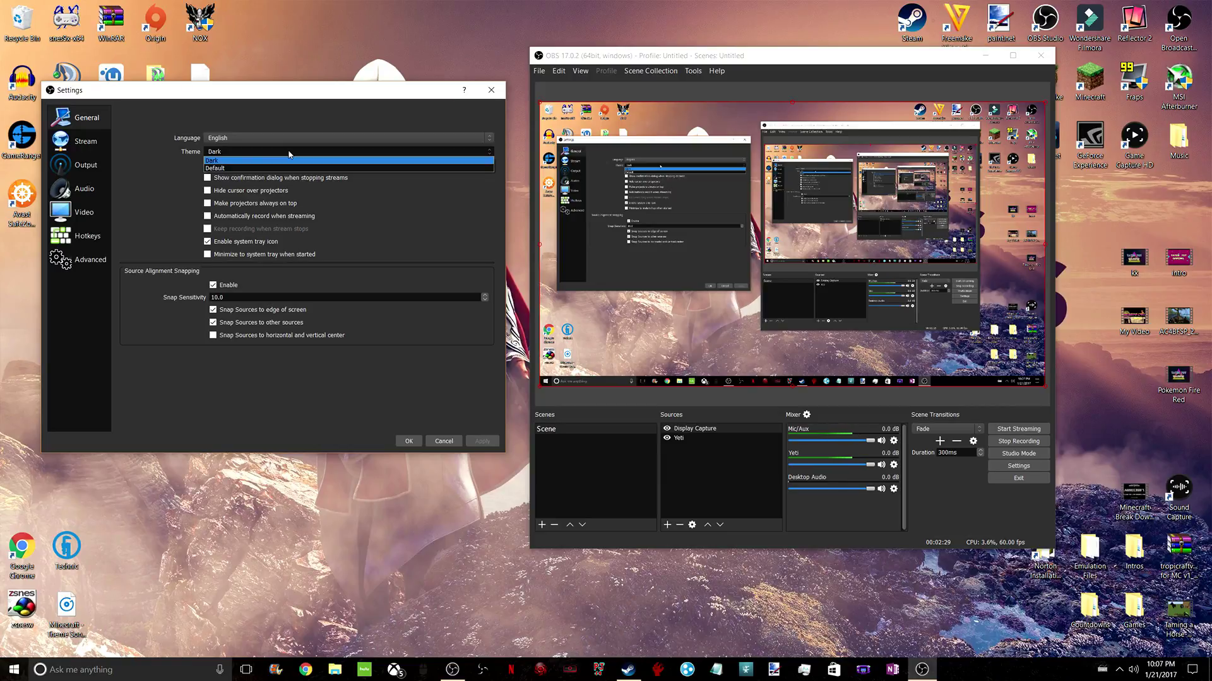
pyautogui.click(288, 153)
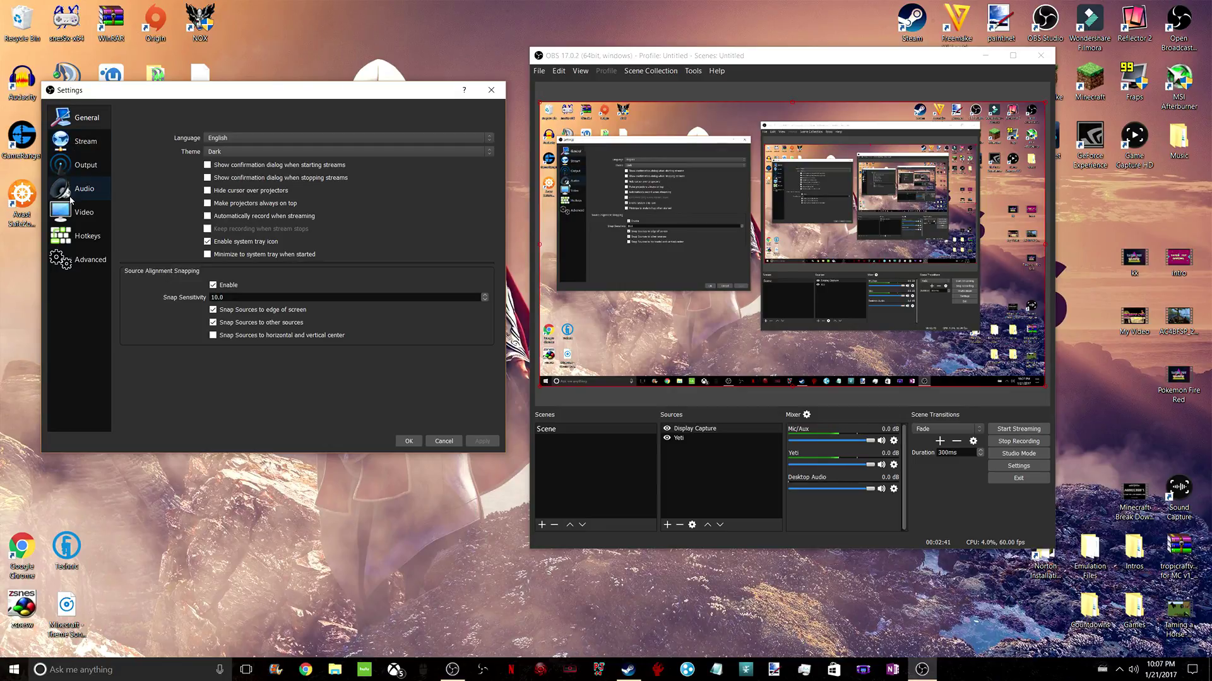
# - In Output > Recording, choose CBR rate control with 40000 bitrate and two-pass encoding
pyautogui.click(79, 166)
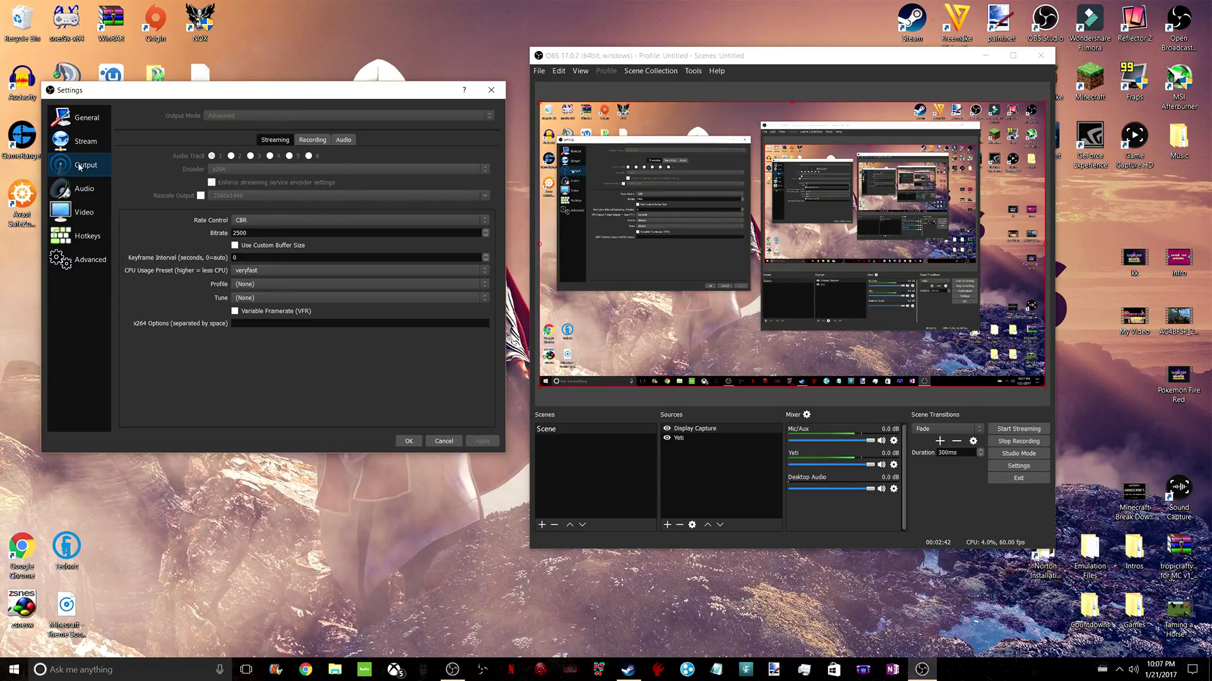
pyautogui.click(308, 141)
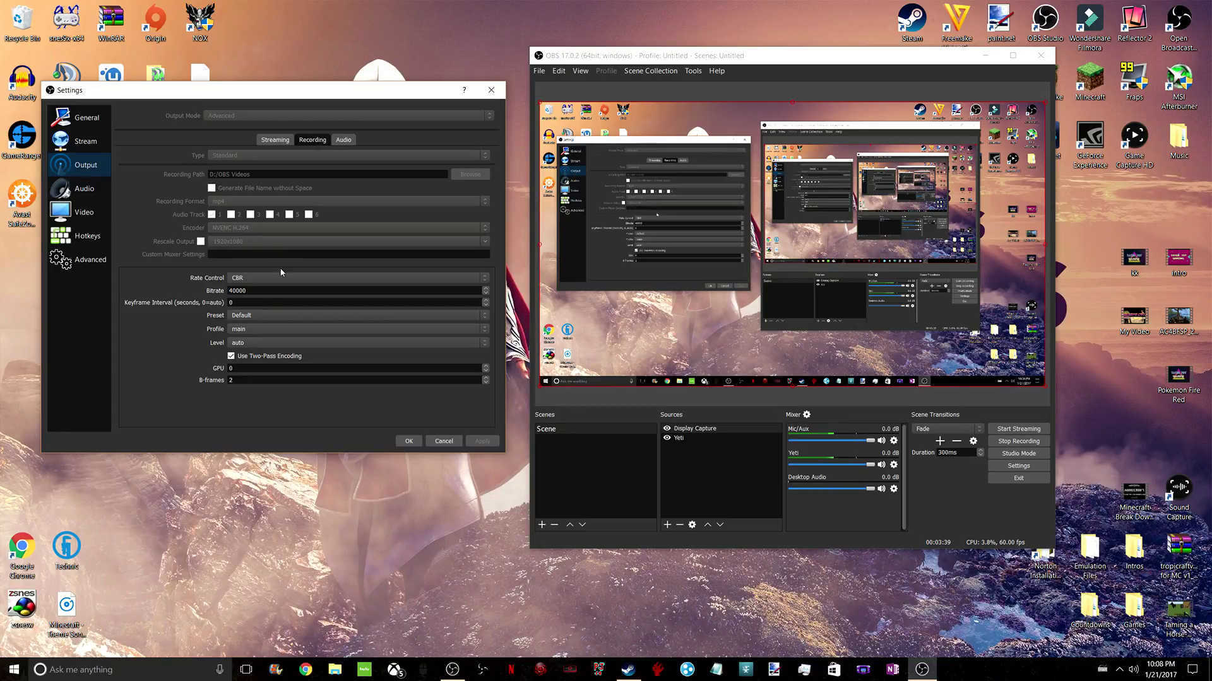
pyautogui.click(312, 278)
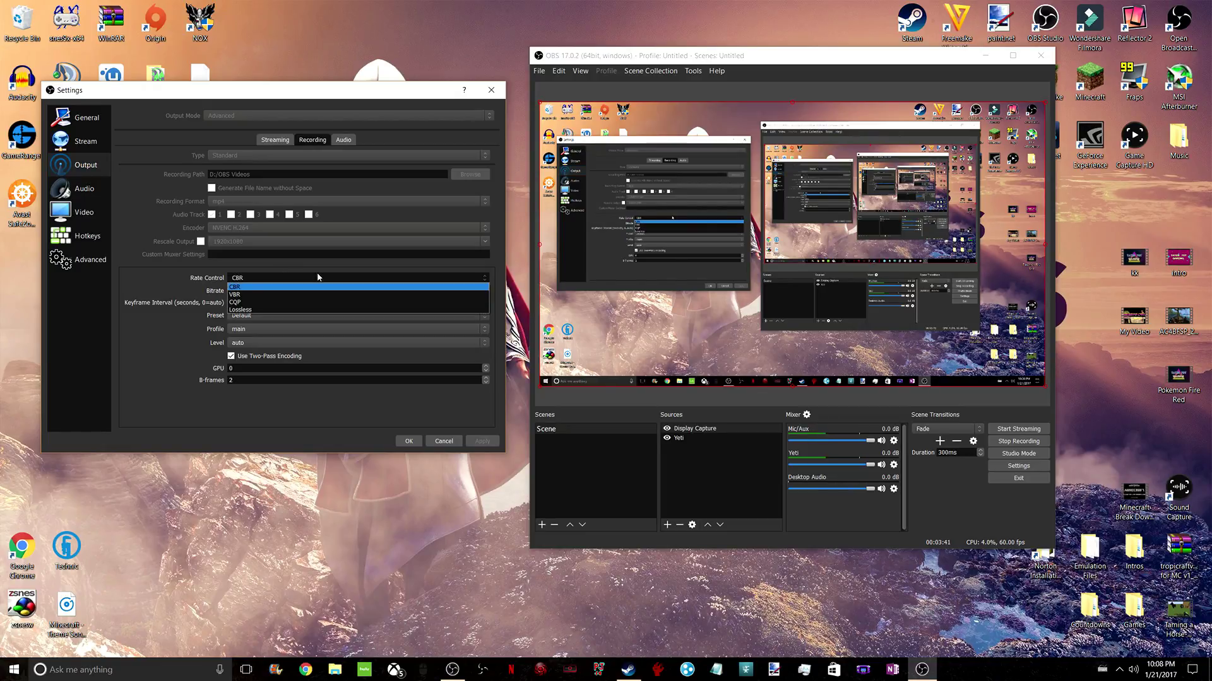
pyautogui.click(259, 286)
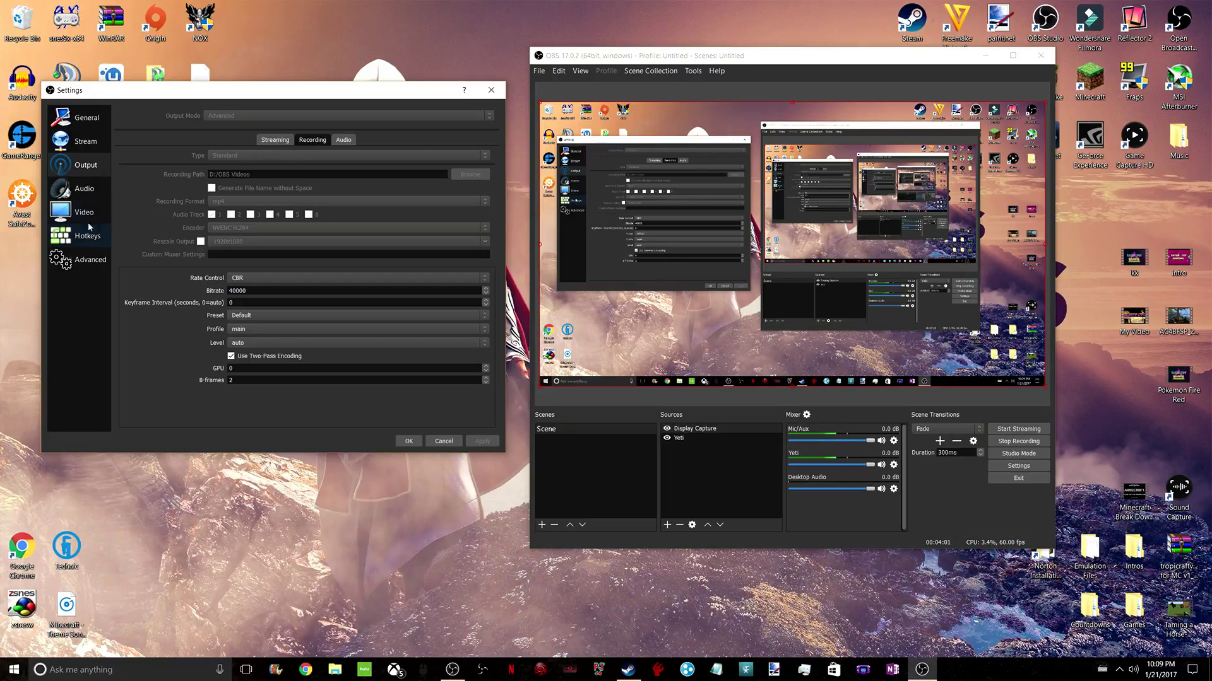
# - On the Audio settings page, keep the sample rate at 44.1kHz
pyautogui.click(89, 193)
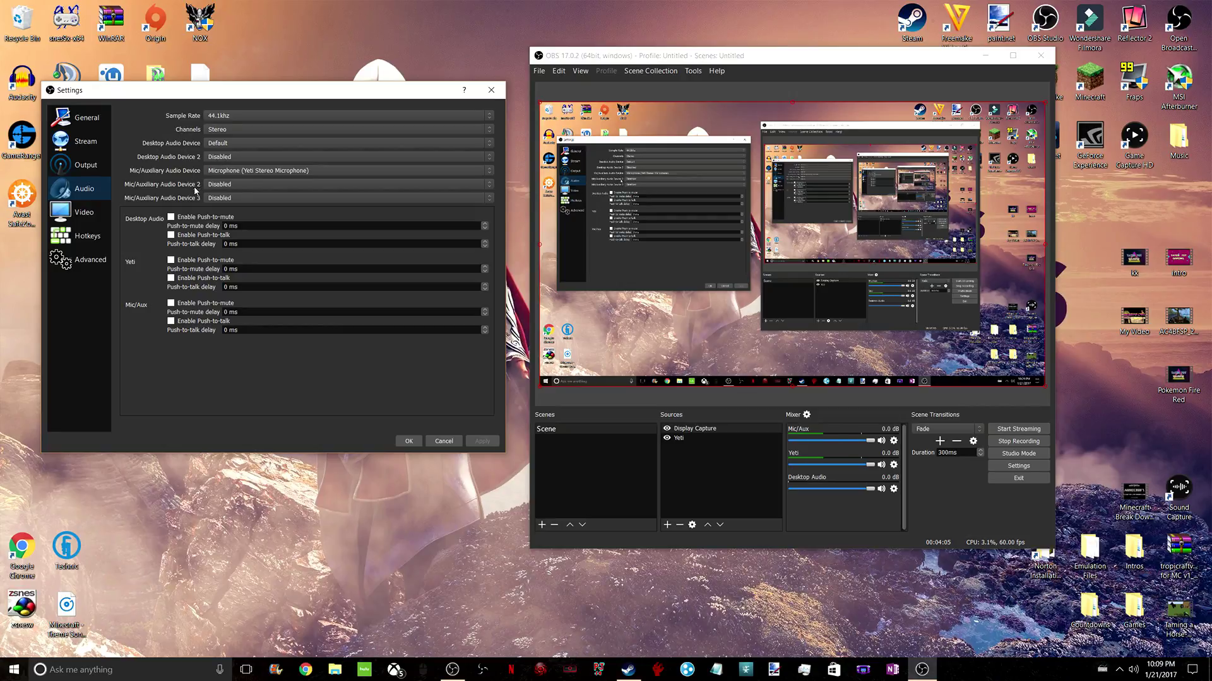
pyautogui.click(228, 116)
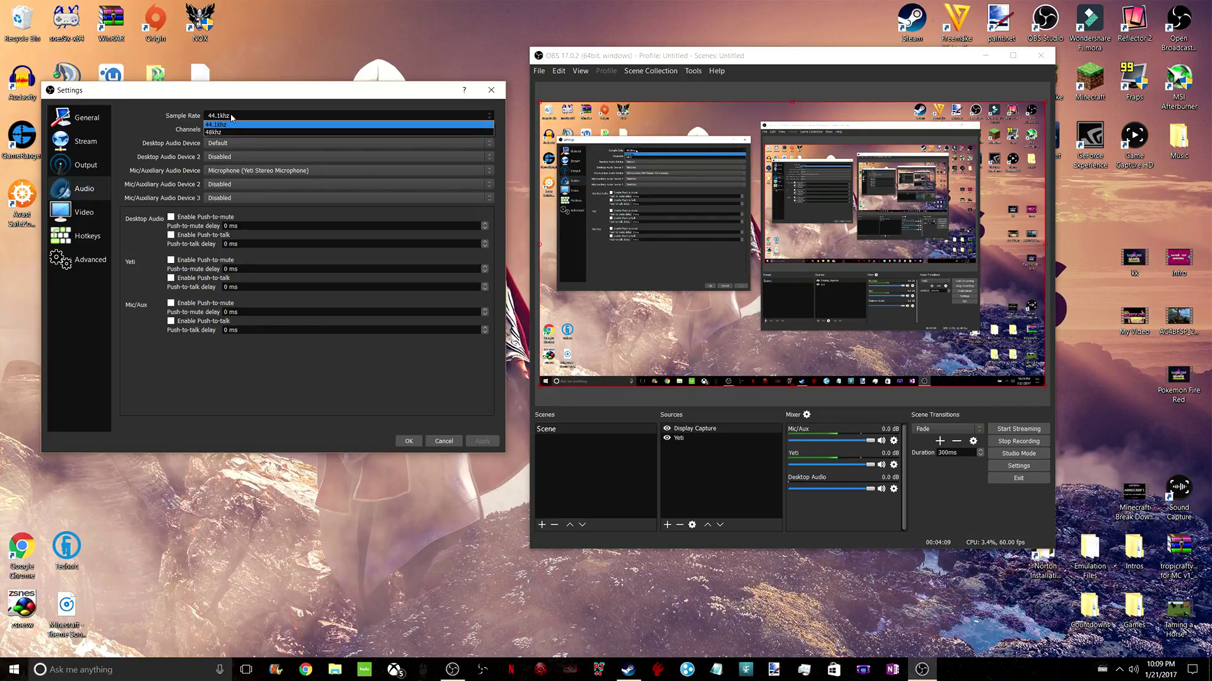
pyautogui.click(232, 125)
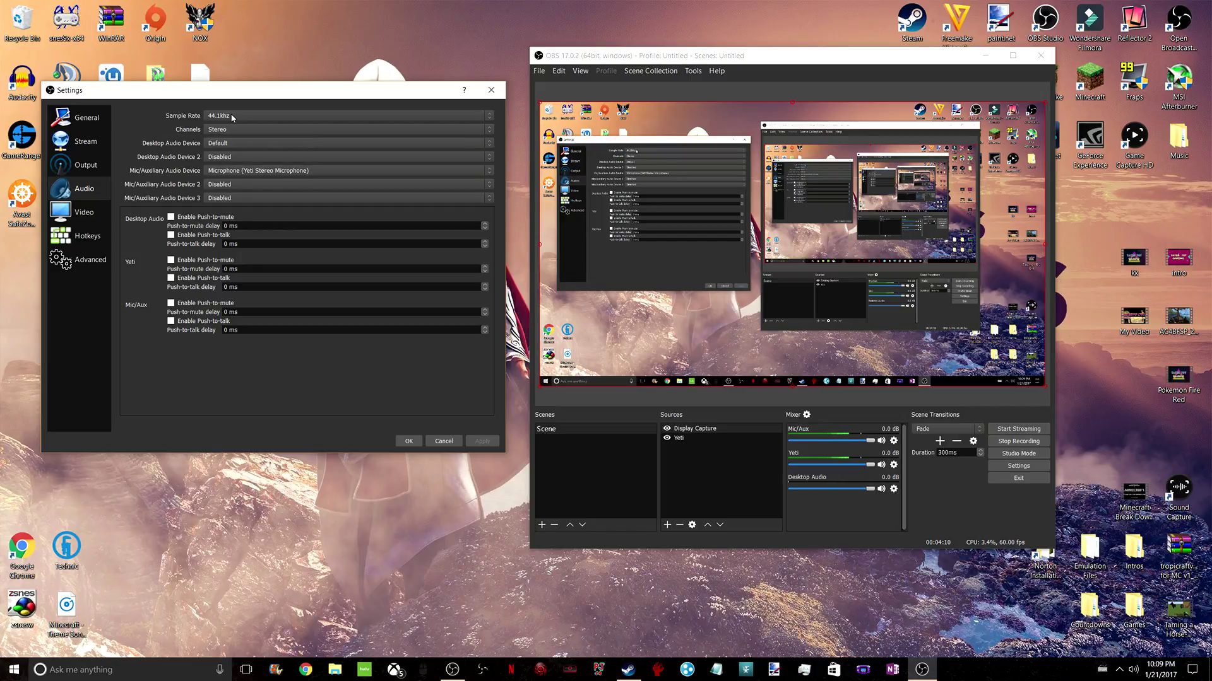
# - Open the Windows Sound control panel on its Recording devices tab
pyautogui.rightClick(1135, 674)
pyautogui.click(1137, 631)
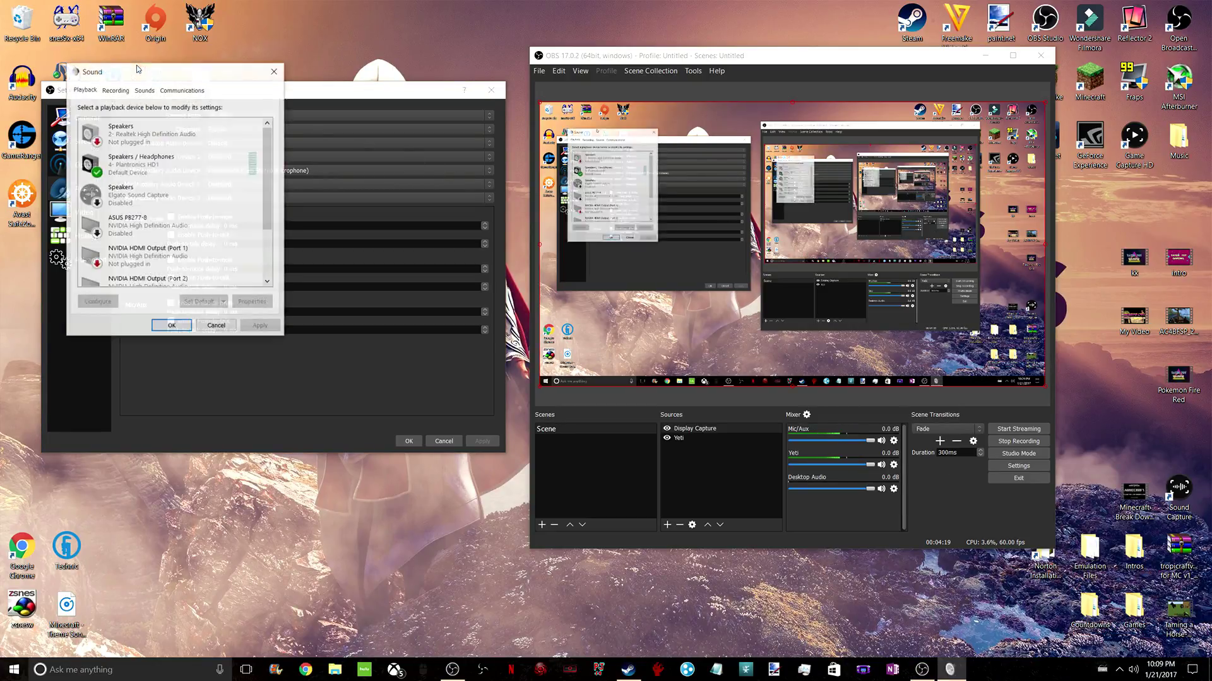
pyautogui.moveTo(137, 66); pyautogui.dragTo(173, 56)
pyautogui.click(153, 79)
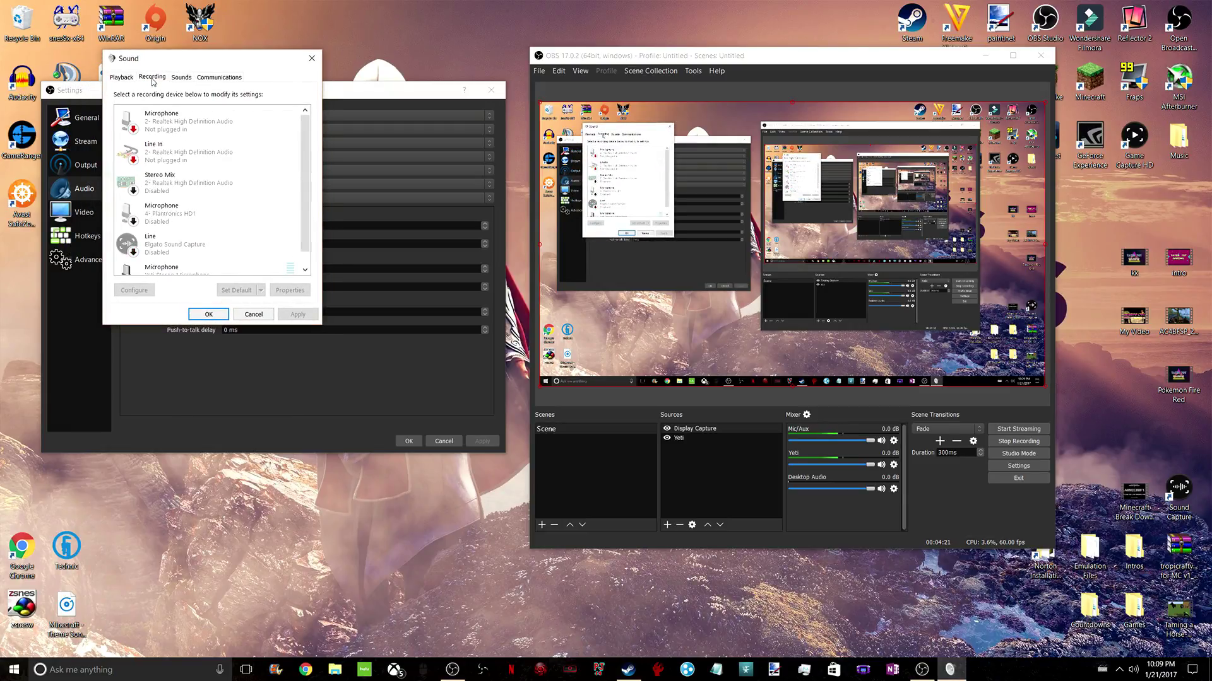
pyautogui.scroll(-1, 254, 203)
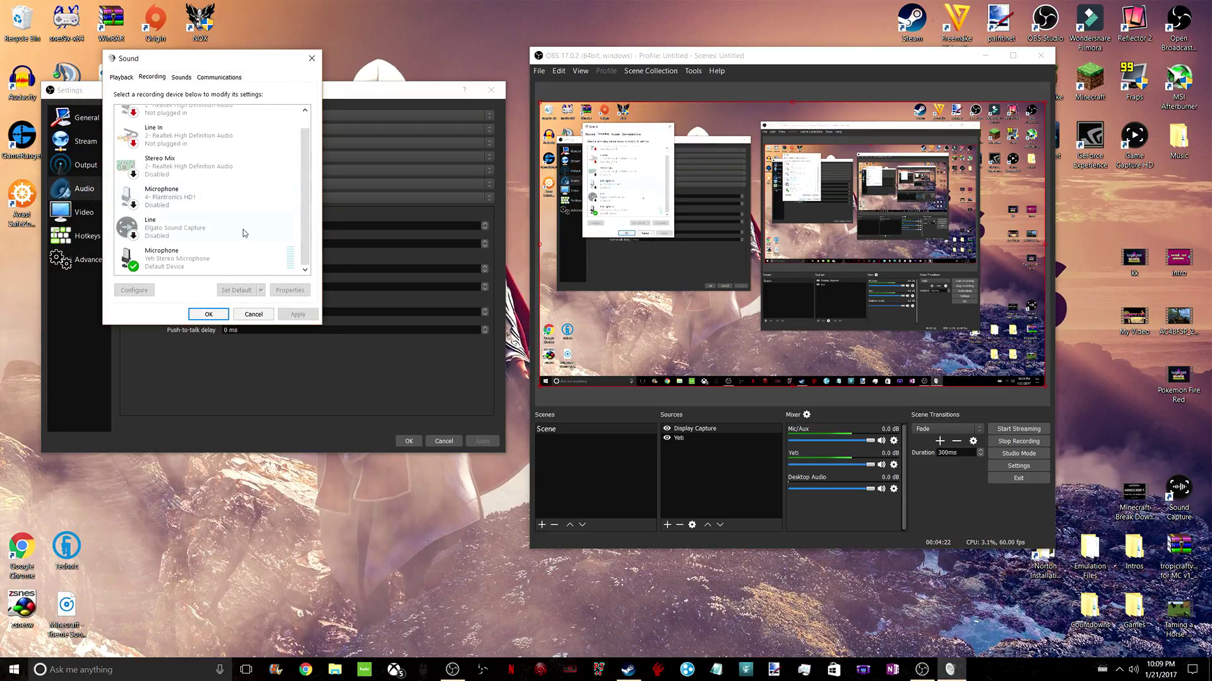
# - Set the Yeti microphone's default format to 2 channel, 16 bit, 44100 Hz (CD Quality)
pyautogui.rightClick(218, 260)
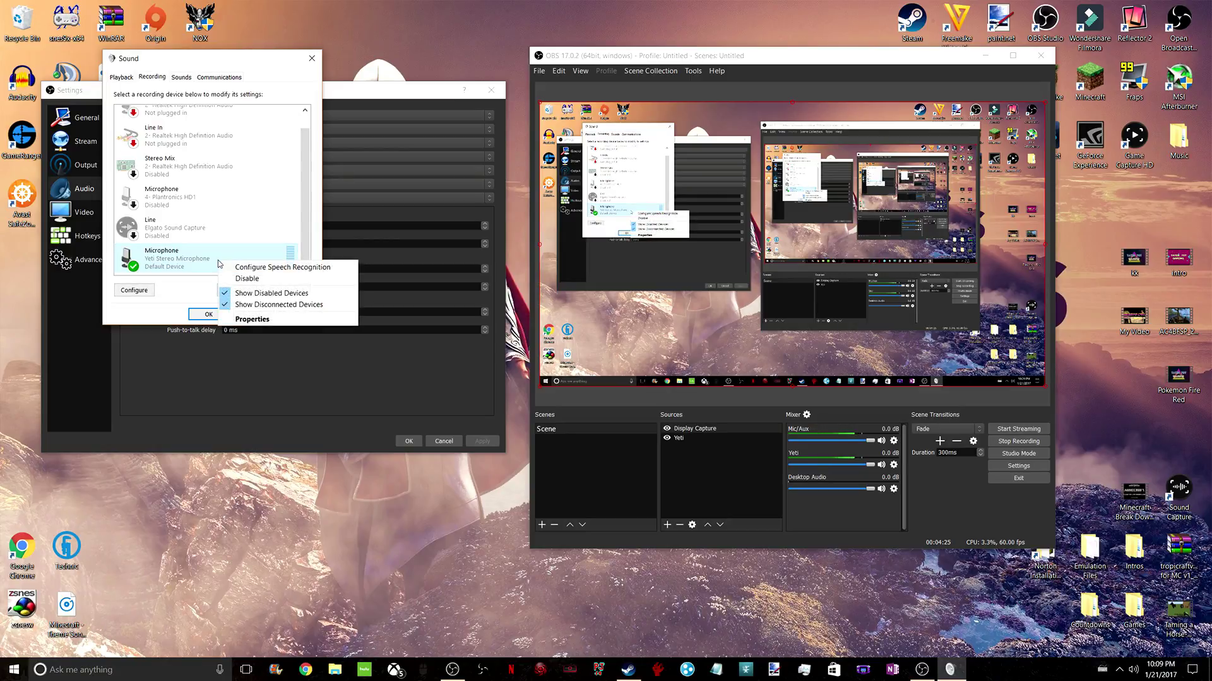
pyautogui.click(241, 320)
pyautogui.click(210, 121)
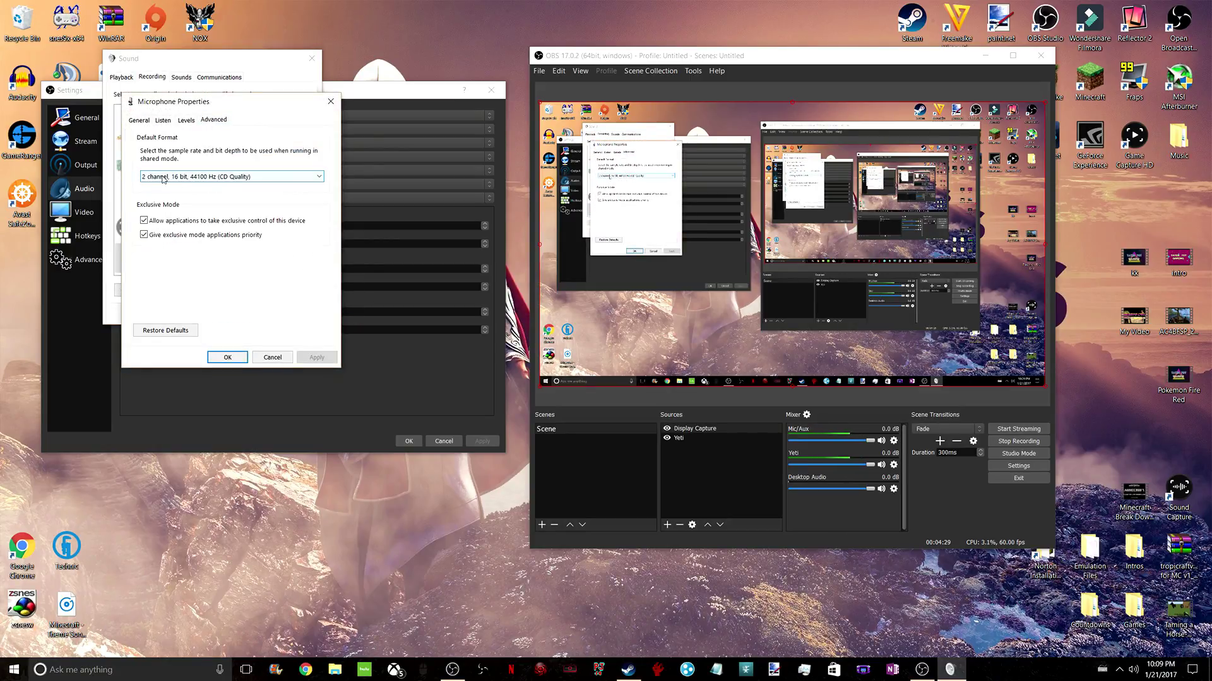
pyautogui.click(215, 177)
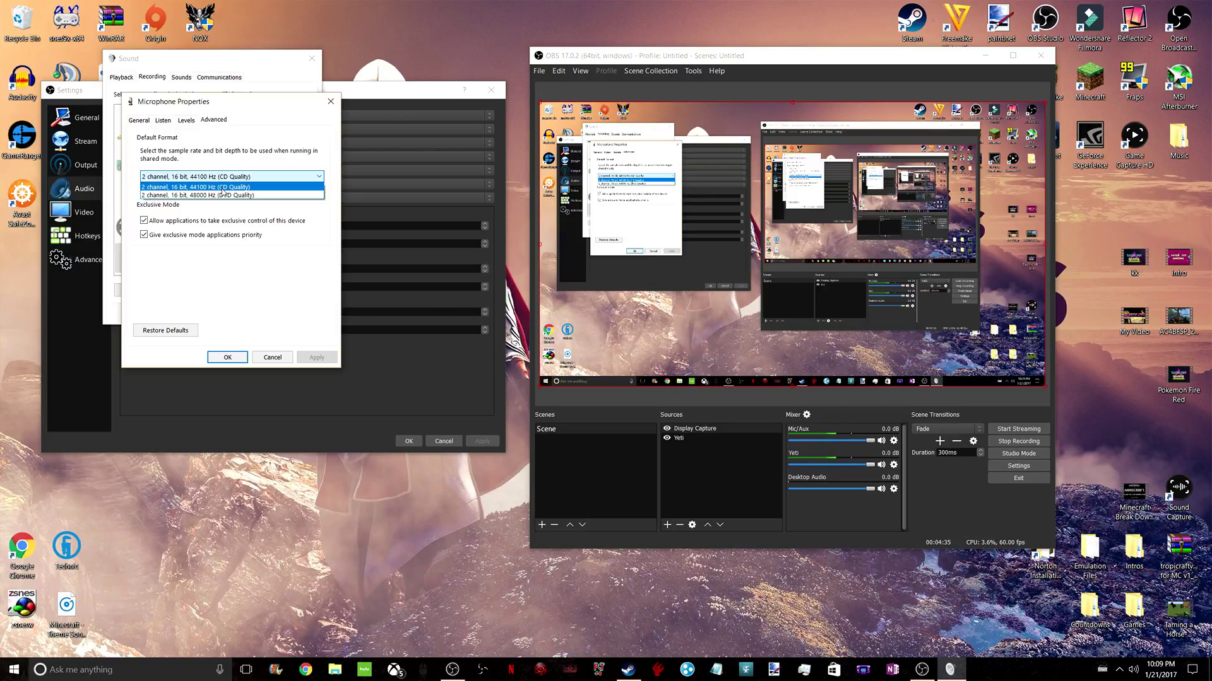
pyautogui.click(222, 189)
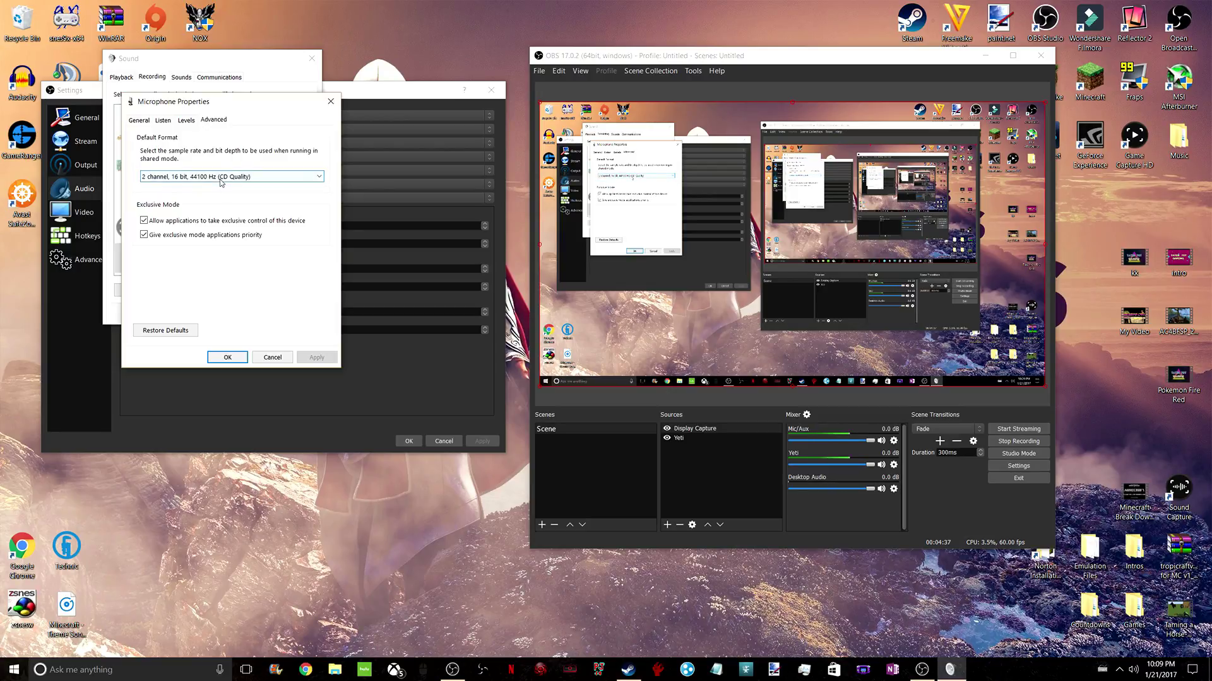
pyautogui.click(228, 359)
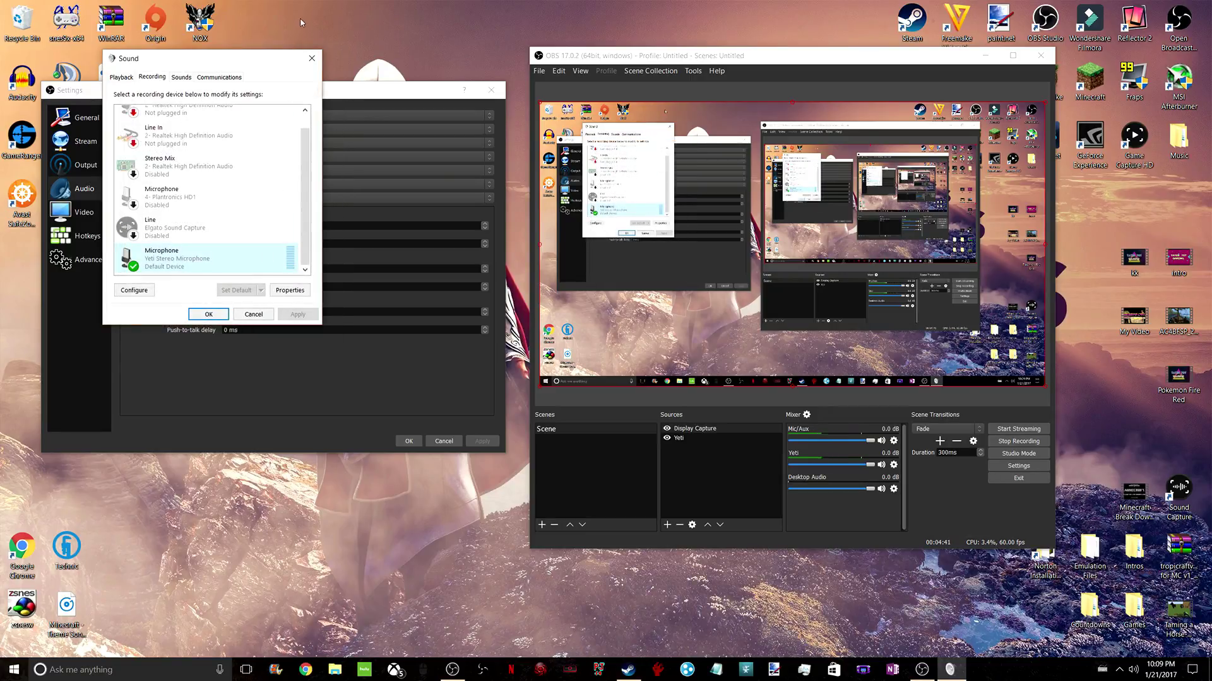
pyautogui.click(308, 58)
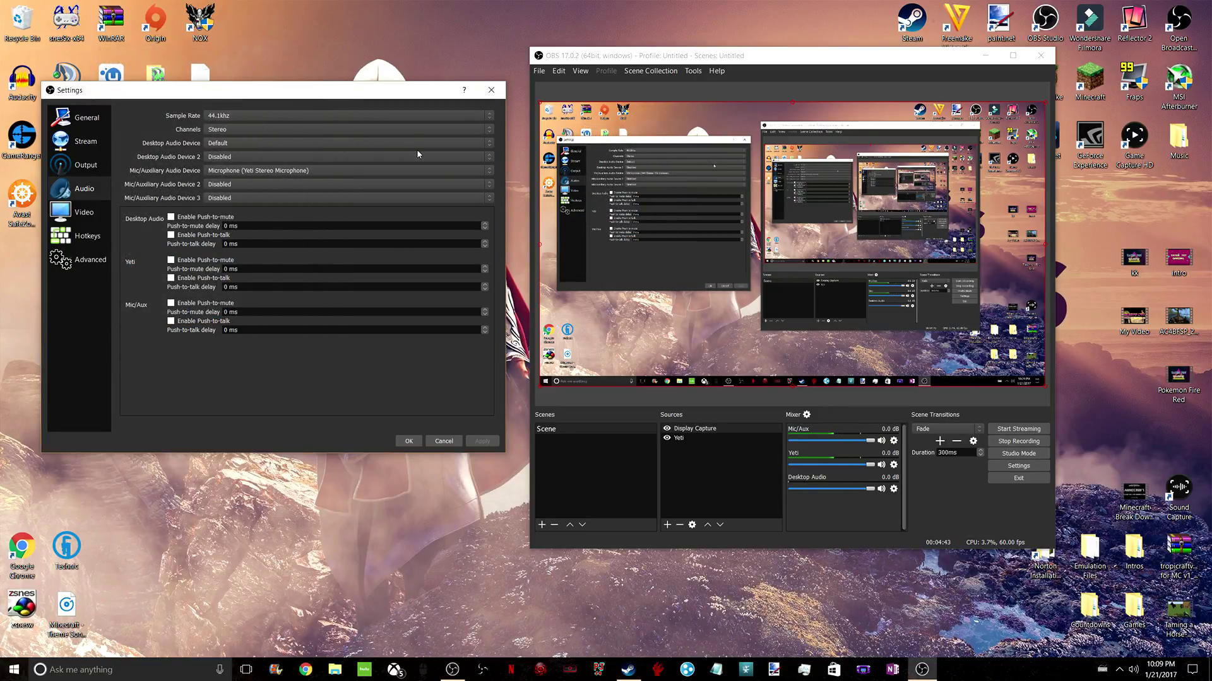
pyautogui.click(310, 115)
pyautogui.click(309, 115)
pyautogui.click(277, 171)
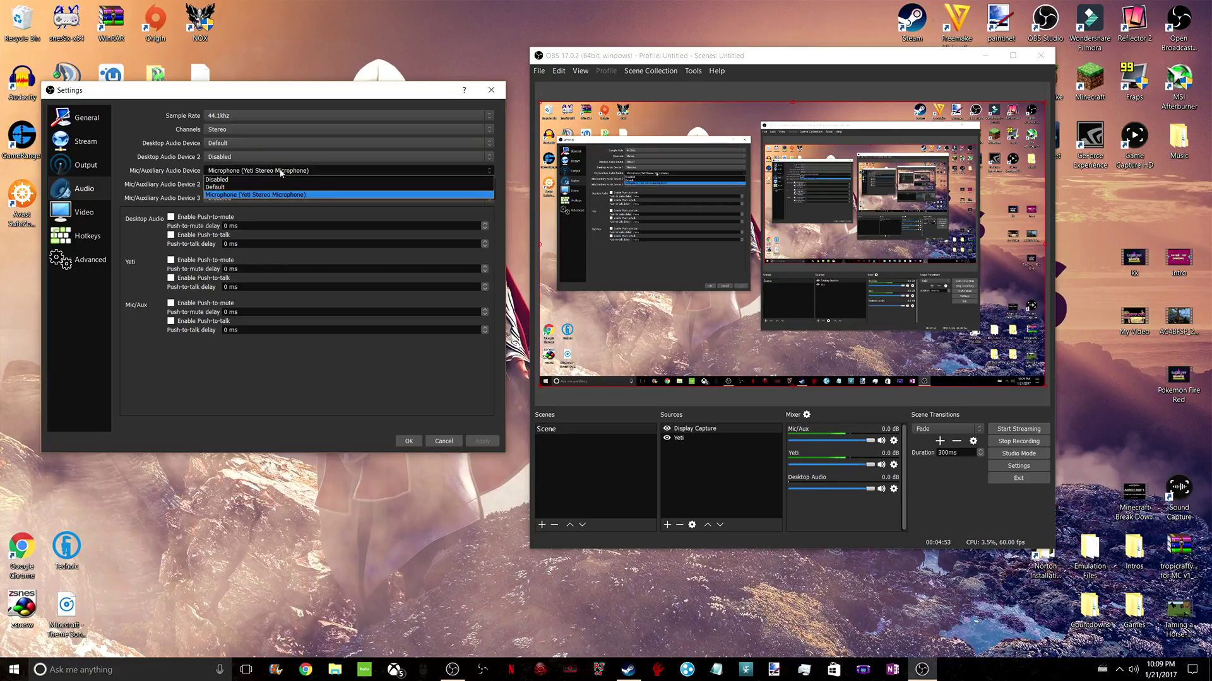
pyautogui.click(281, 173)
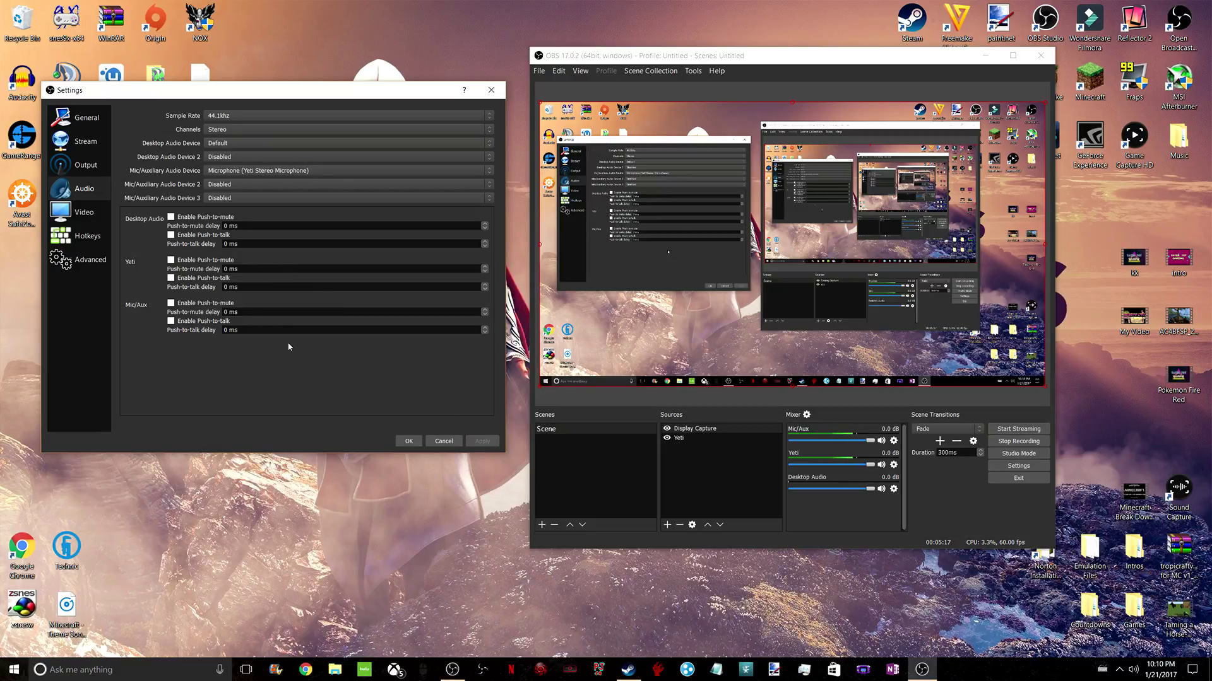
# - Show the Video settings: 2560x1440 base, 1920x1080 output, Lanczos, 60 FPS
pyautogui.click(95, 216)
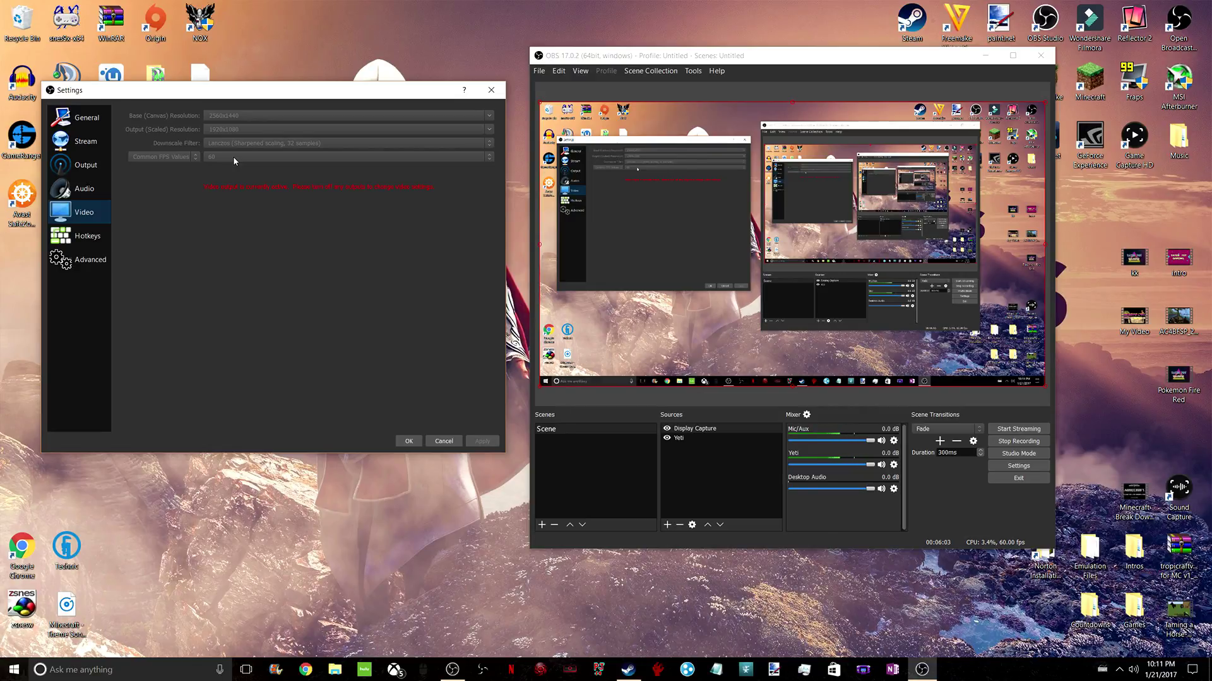
# - Scroll through the Hotkeys list, then switch to the Advanced settings page
pyautogui.click(93, 235)
pyautogui.scroll(-3, 151, 211)
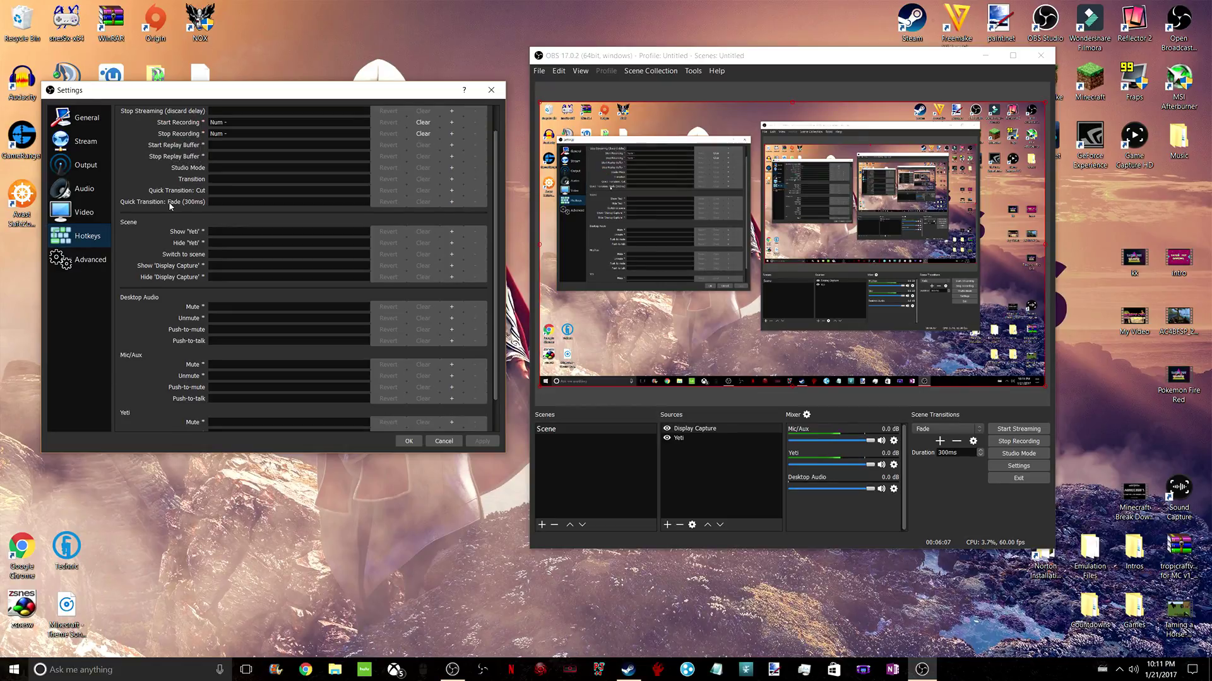
pyautogui.scroll(3, 179, 194)
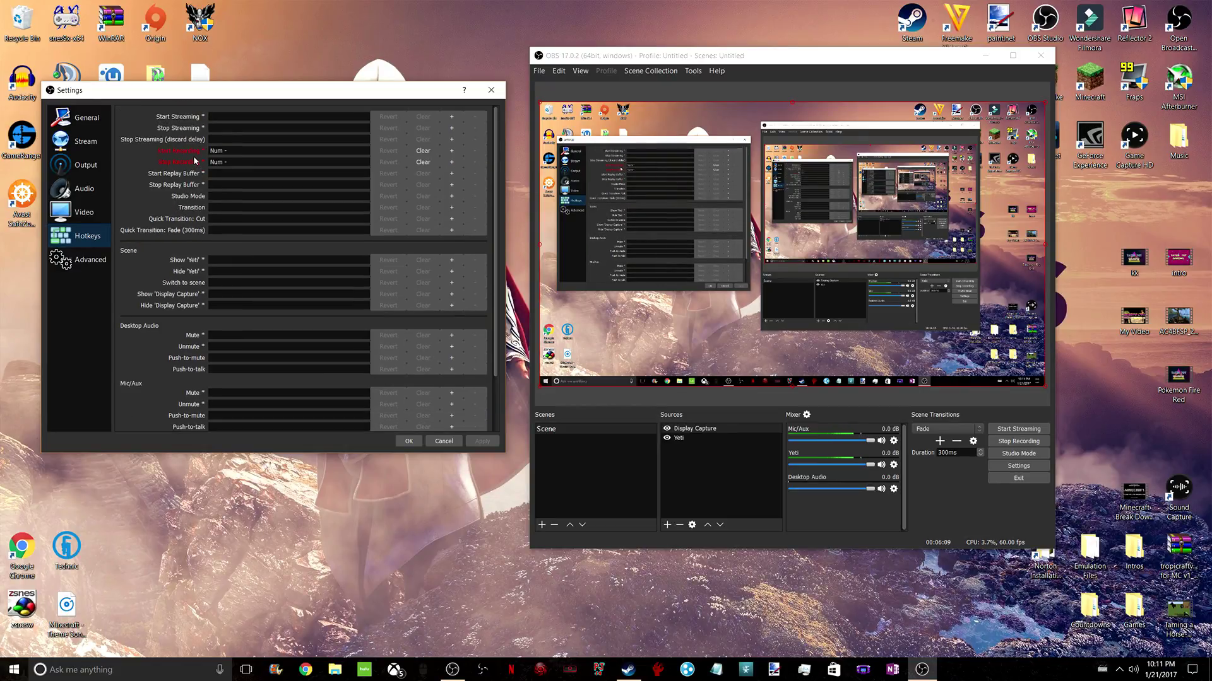
pyautogui.moveTo(194, 160)
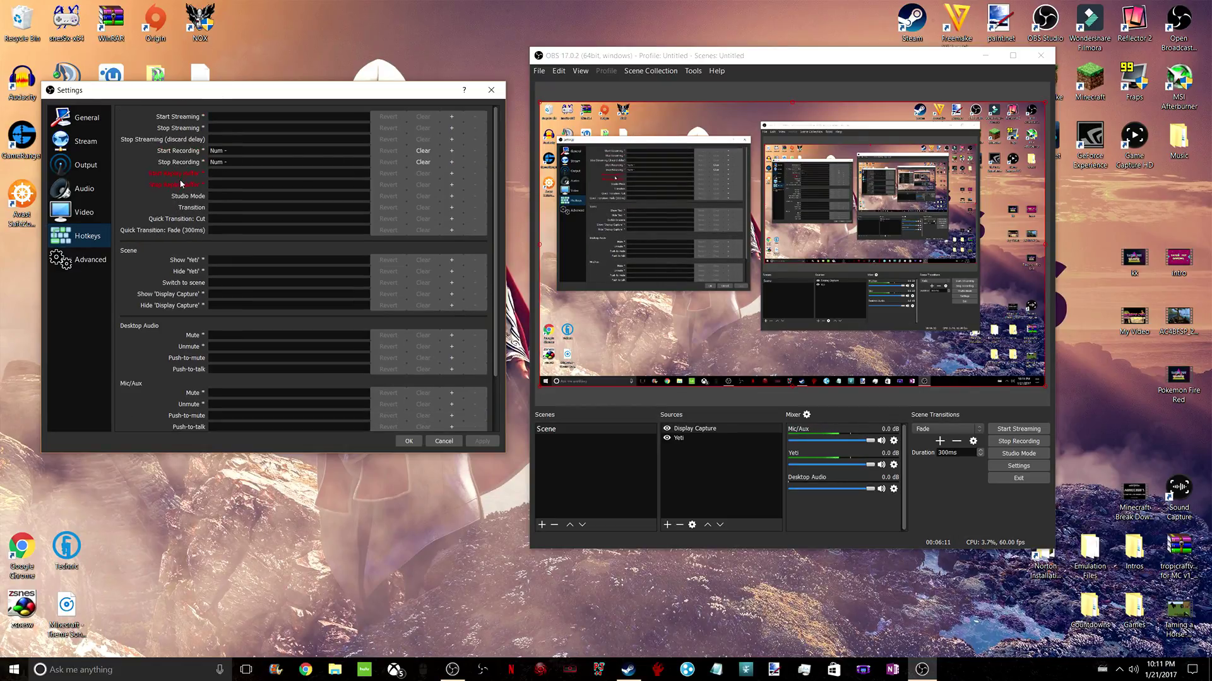
pyautogui.scroll(-2, 190, 220)
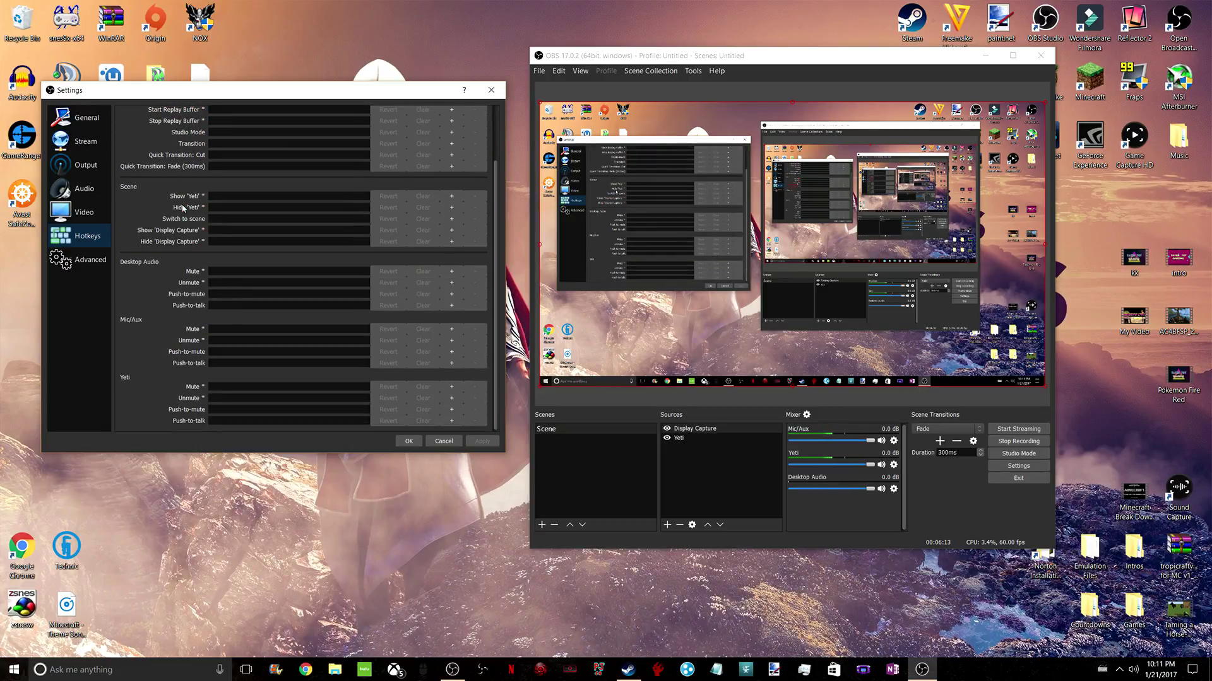
pyautogui.scroll(2, 192, 255)
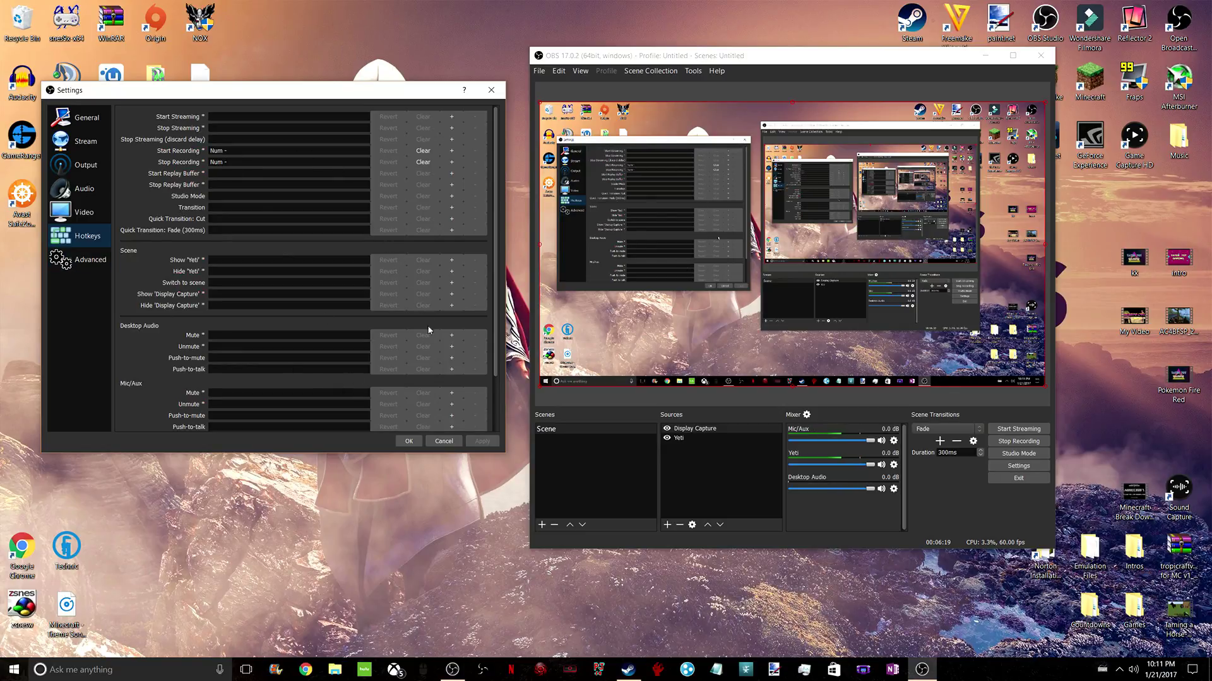
pyautogui.click(76, 265)
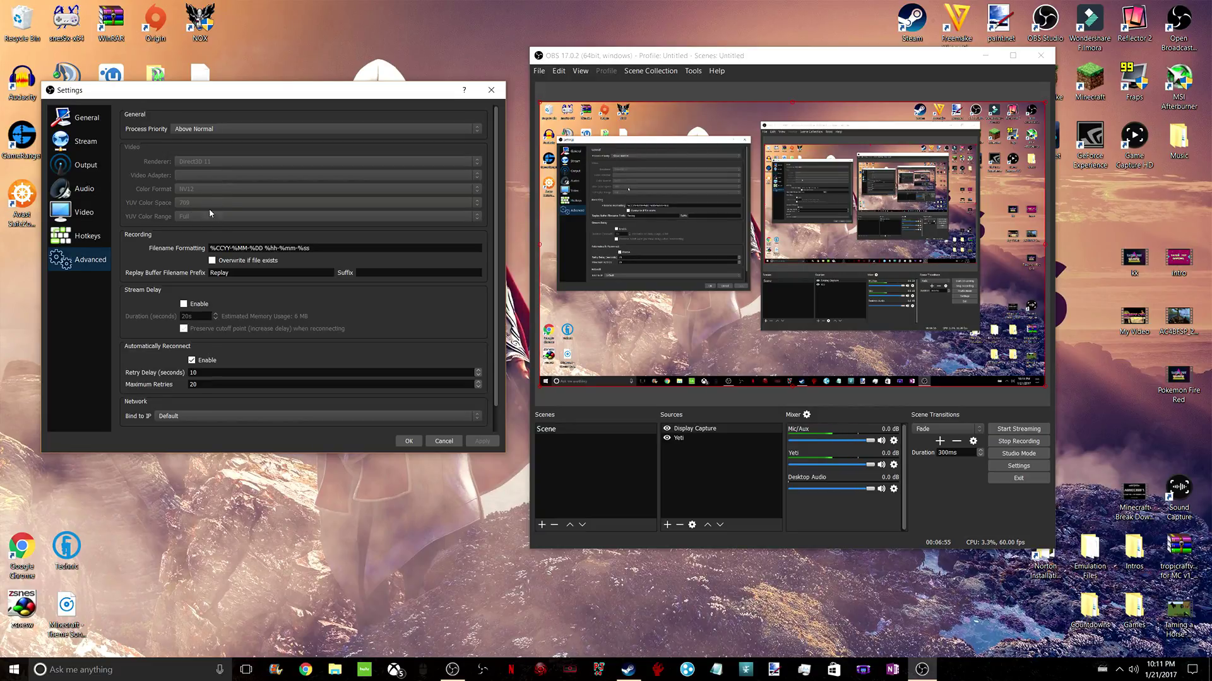
pyautogui.scroll(-2, 217, 217)
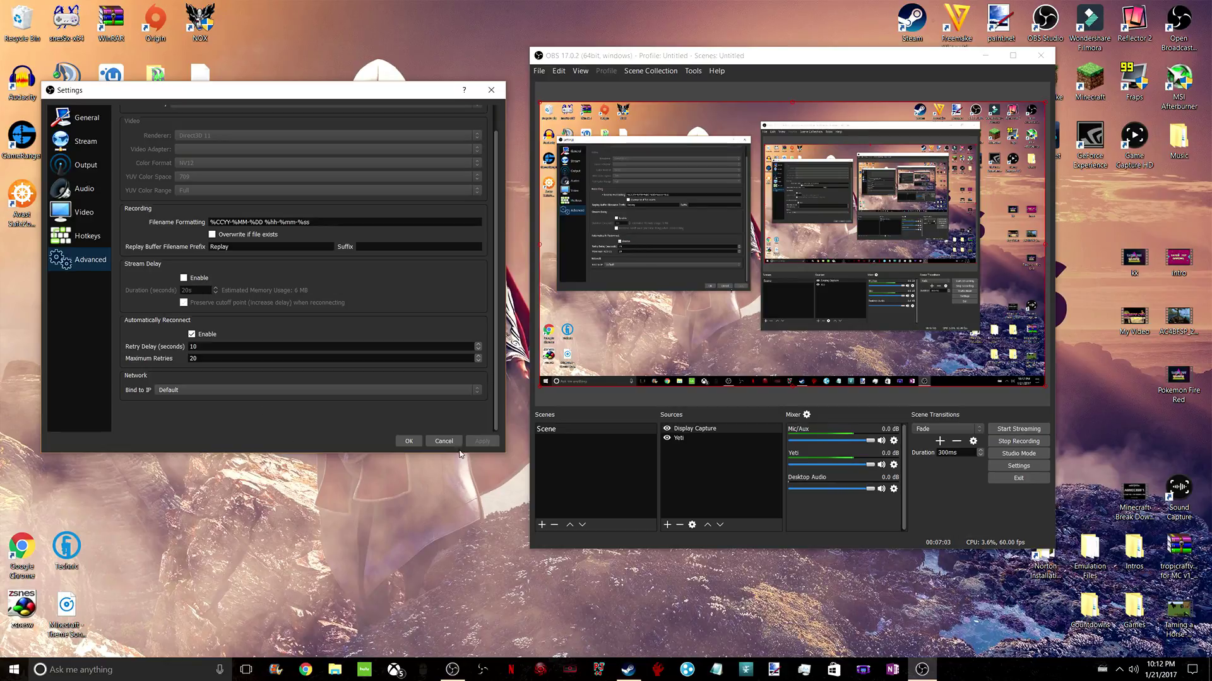
# - Confirm the Settings dialog with OK to save all changes
pyautogui.click(408, 442)
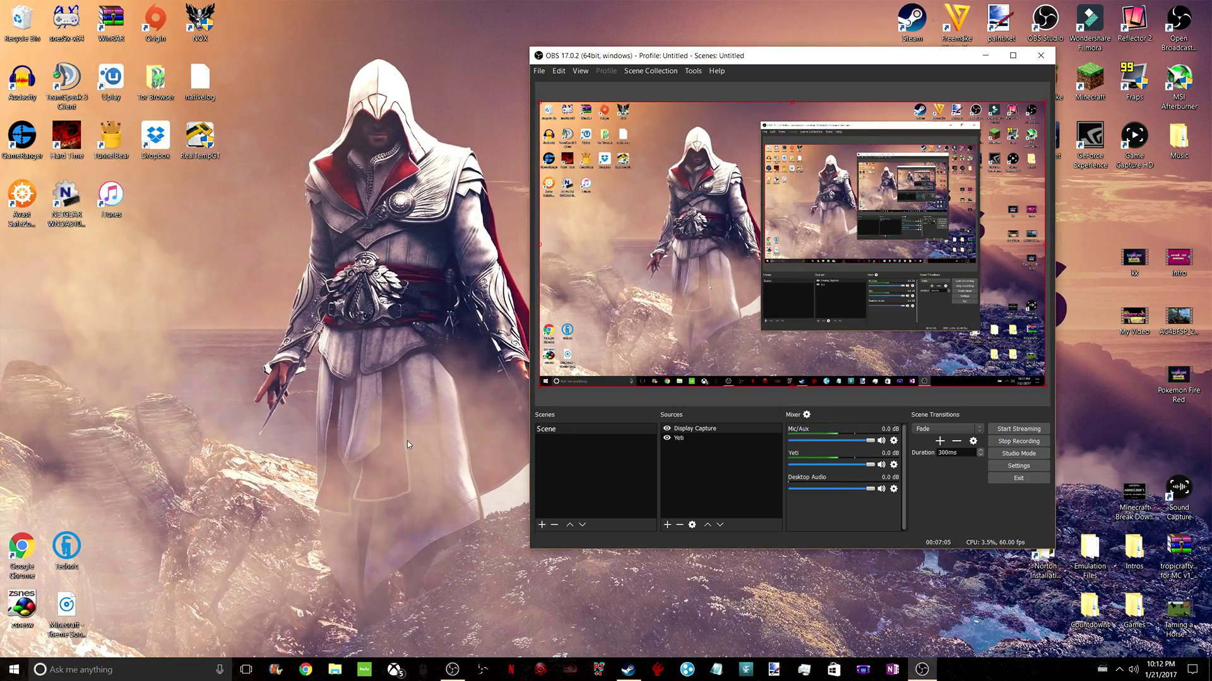